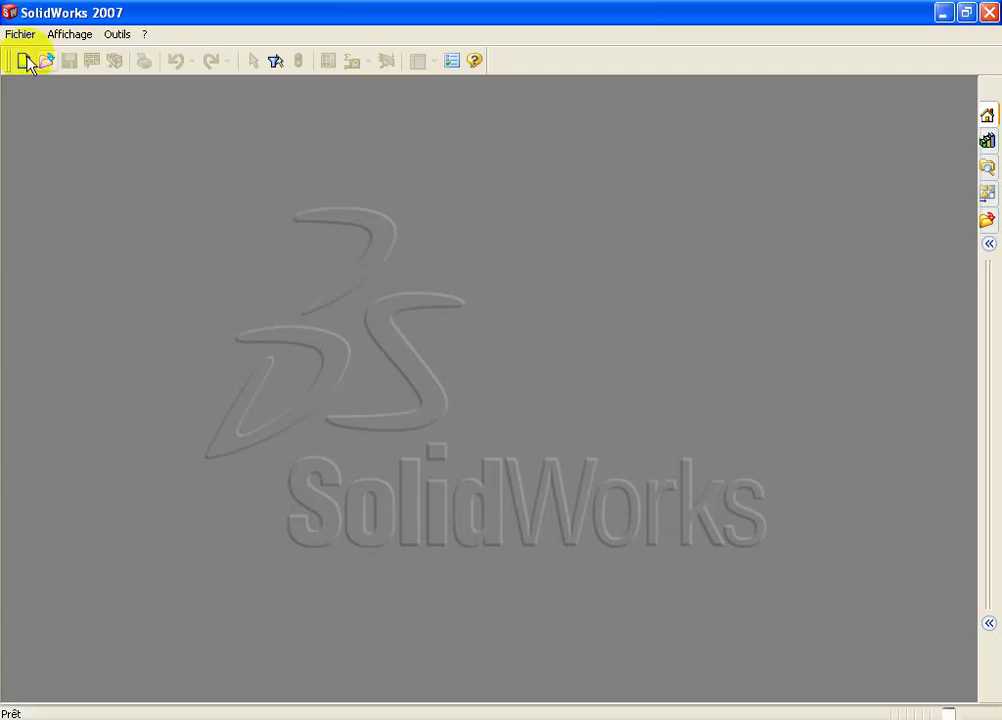
Create a new blank part document (Pièce2)
{"action": "left_click", "coordinate": [24, 62]}
{"action": "left_click", "coordinate": [566, 500]}
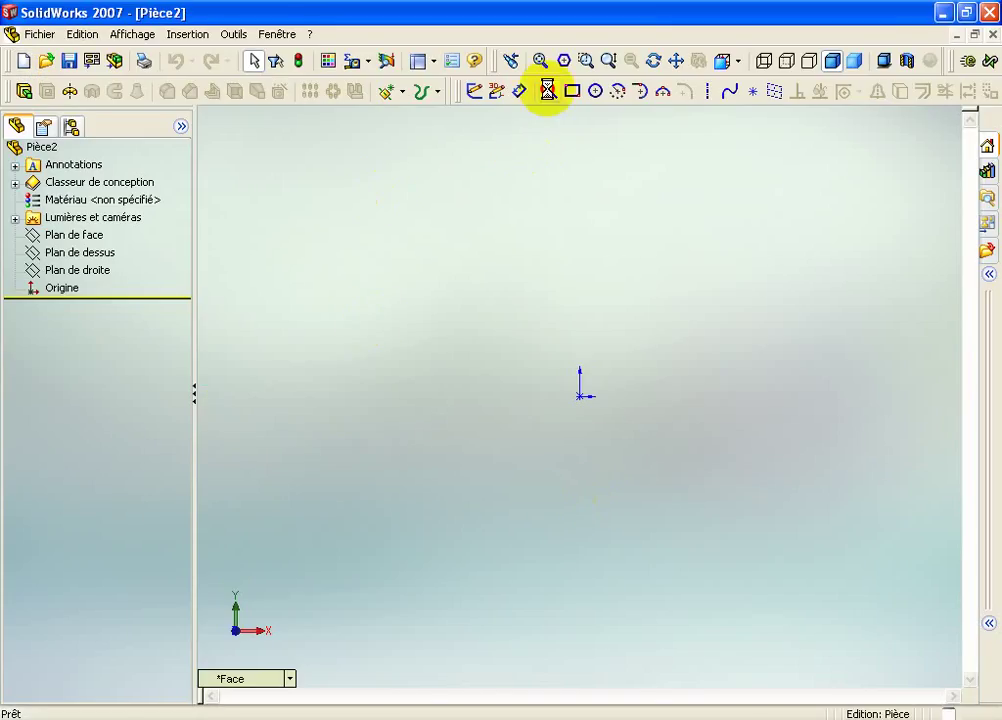
On Plan de face, sketch six connected lines stepping up from the origin to a slant and top horizontal
{"action": "left_click", "coordinate": [401, 245]}
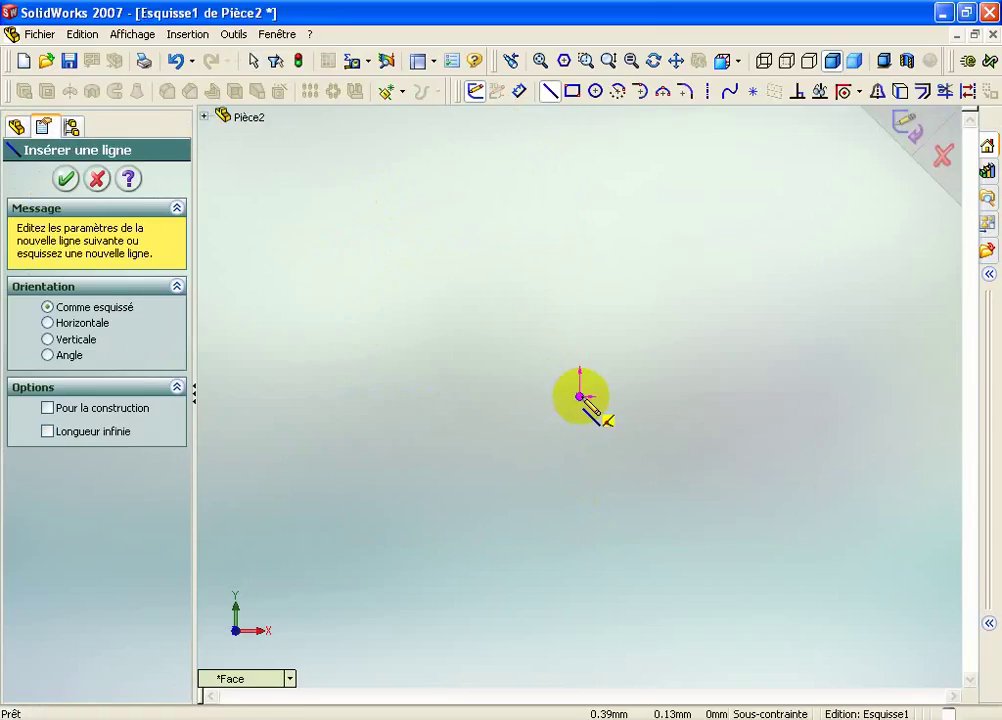
{"action": "left_click", "coordinate": [580, 397]}
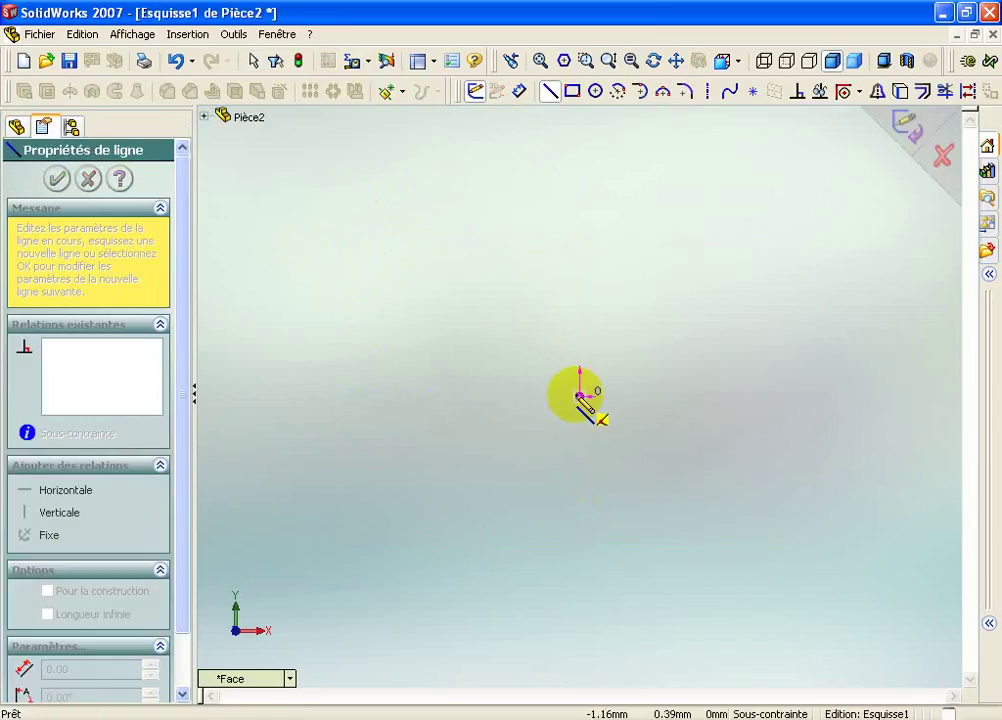
{"action": "left_click", "coordinate": [580, 317]}
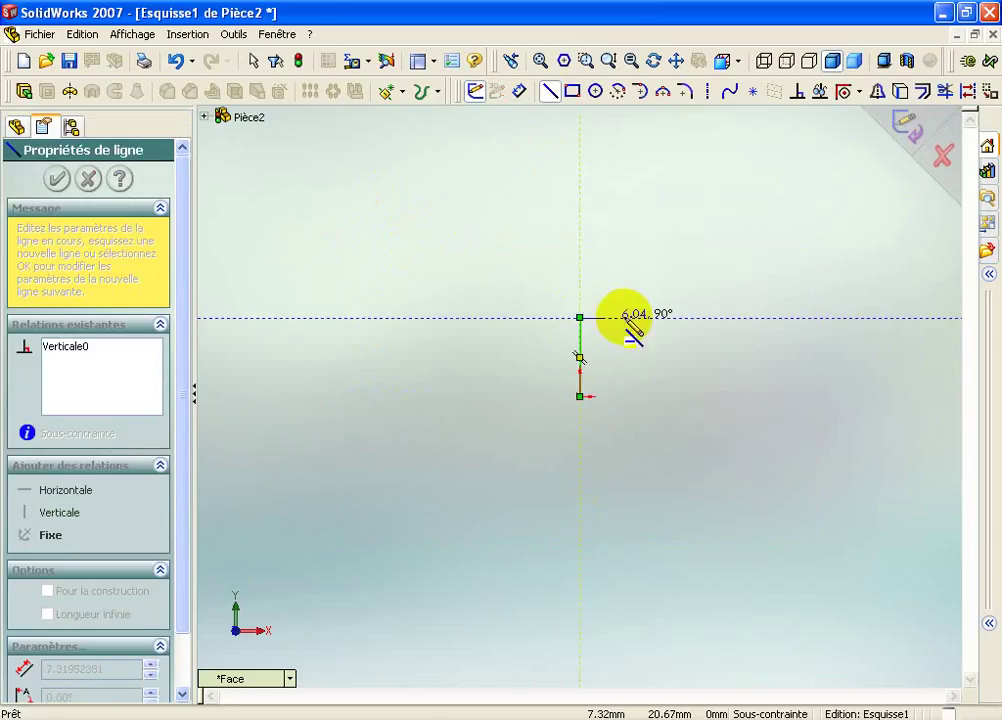
{"action": "left_click", "coordinate": [647, 317]}
{"action": "left_click", "coordinate": [647, 280]}
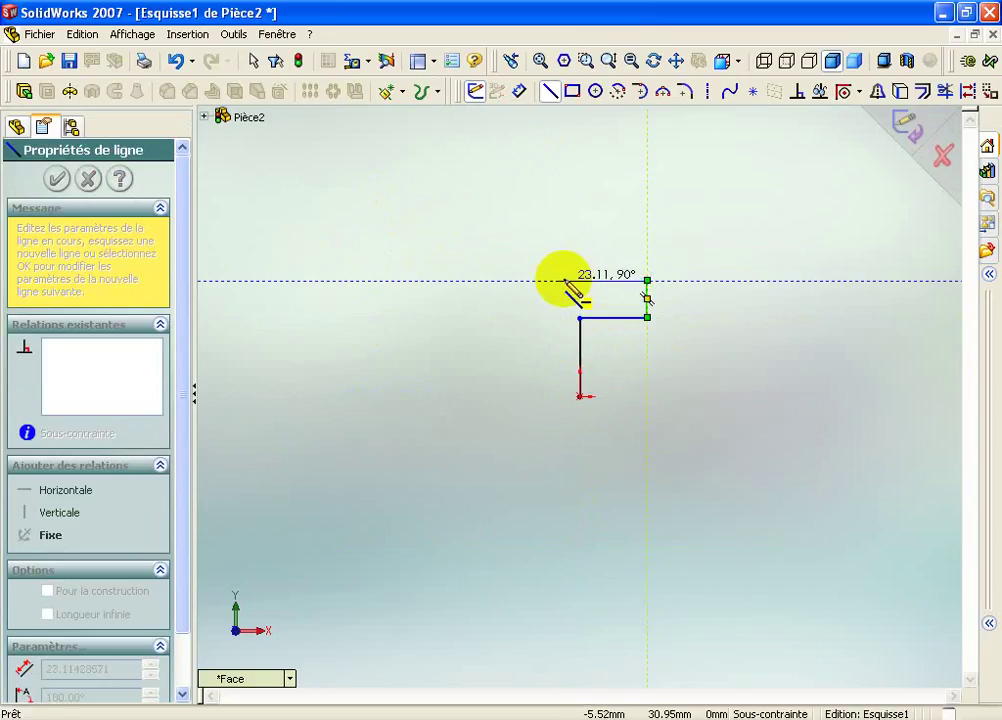
{"action": "double_click", "coordinate": [580, 280]}
{"action": "left_click", "coordinate": [580, 280]}
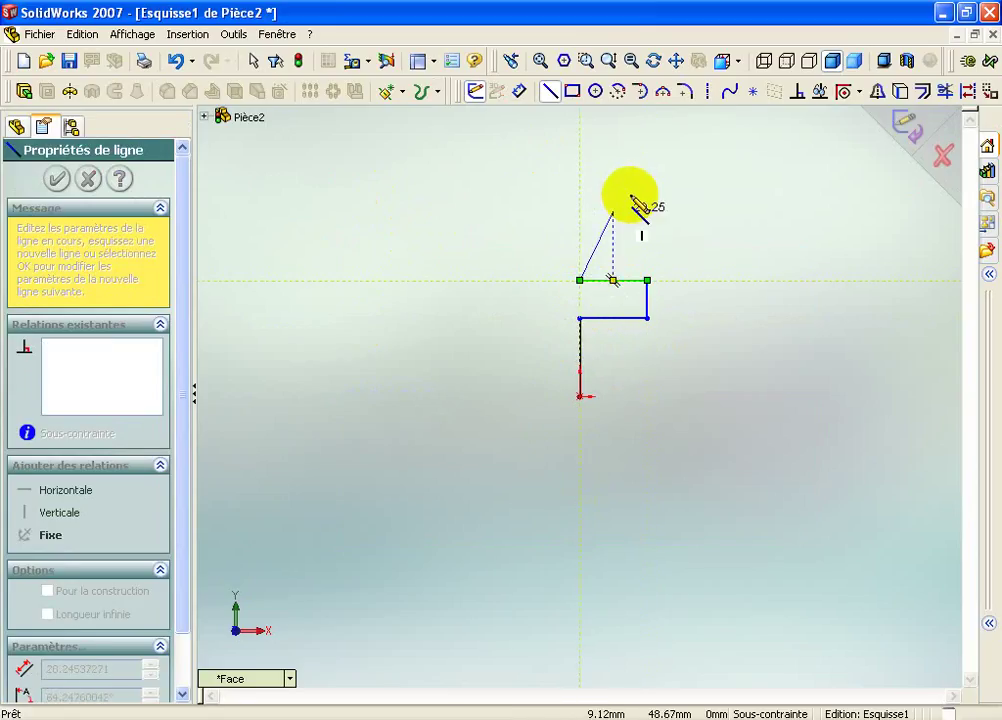
{"action": "left_click", "coordinate": [630, 192]}
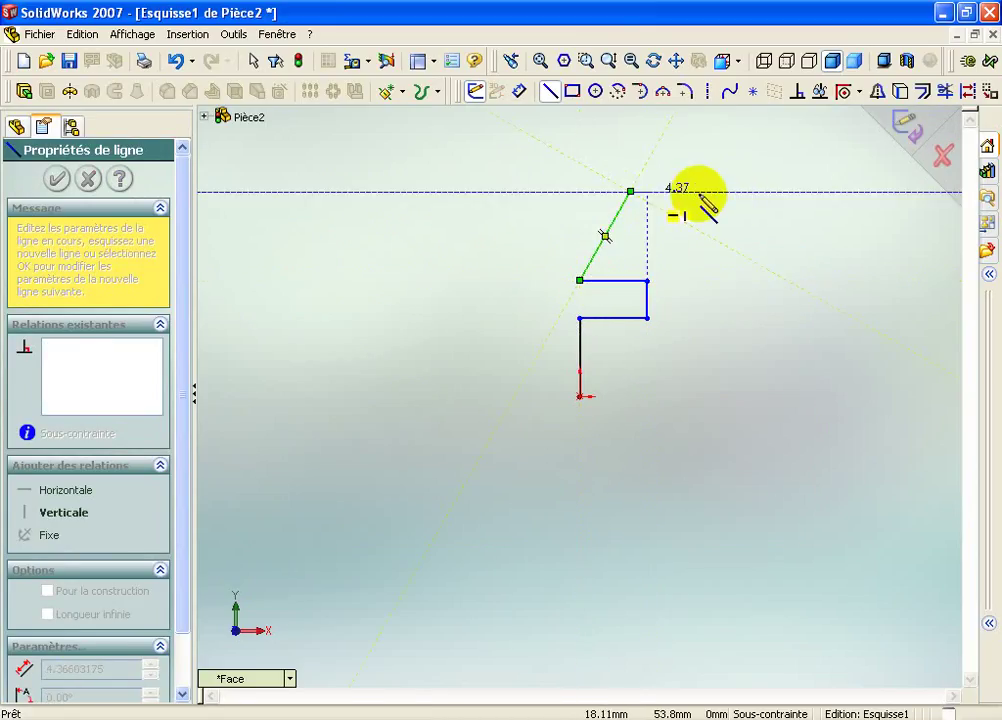
{"action": "double_click", "coordinate": [791, 191]}
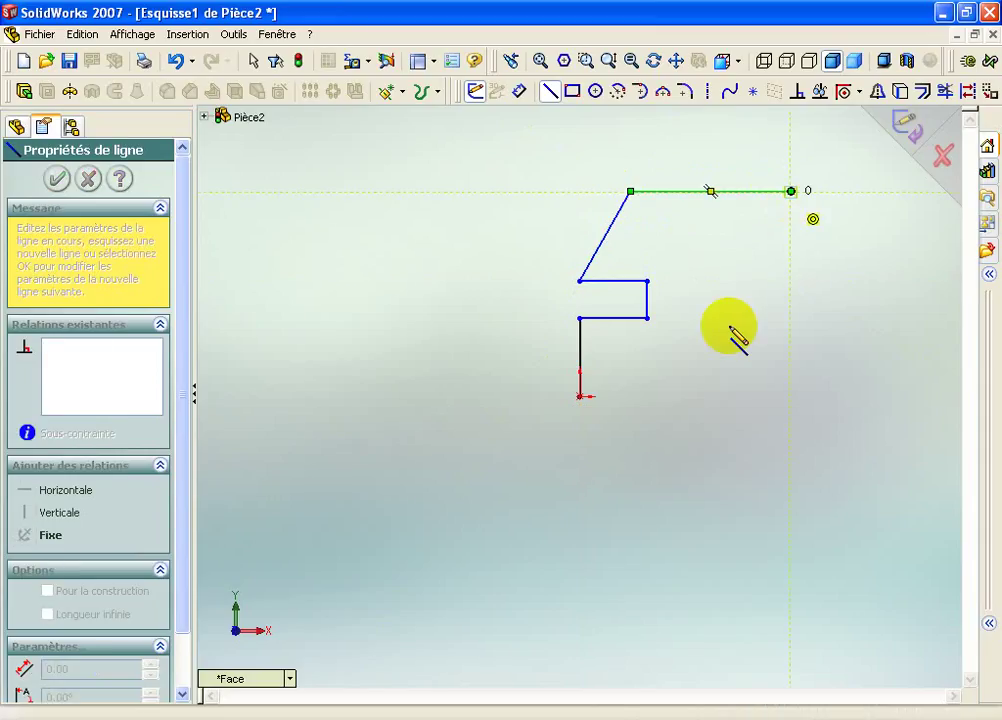
{"action": "key", "text": "Escape"}
{"action": "left_click", "coordinate": [513, 93]}
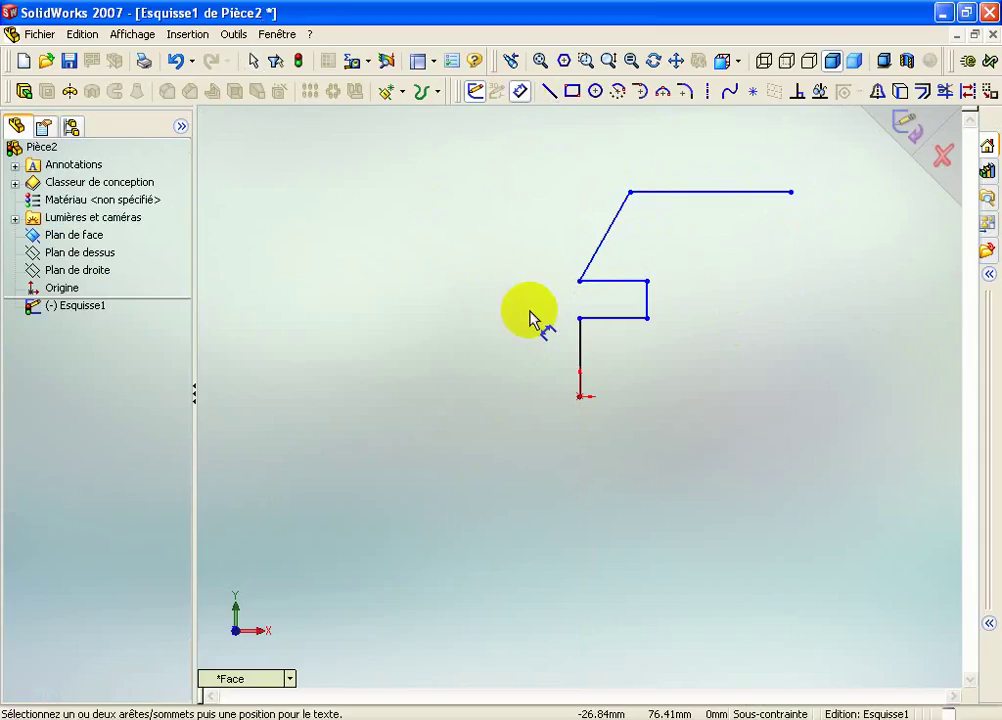
Dimension the first vertical at 30, the lower horizontal at 30 and the short step at 15
{"action": "left_click", "coordinate": [580, 340]}
{"action": "left_click", "coordinate": [541, 362]}
{"action": "type", "text": "30"}
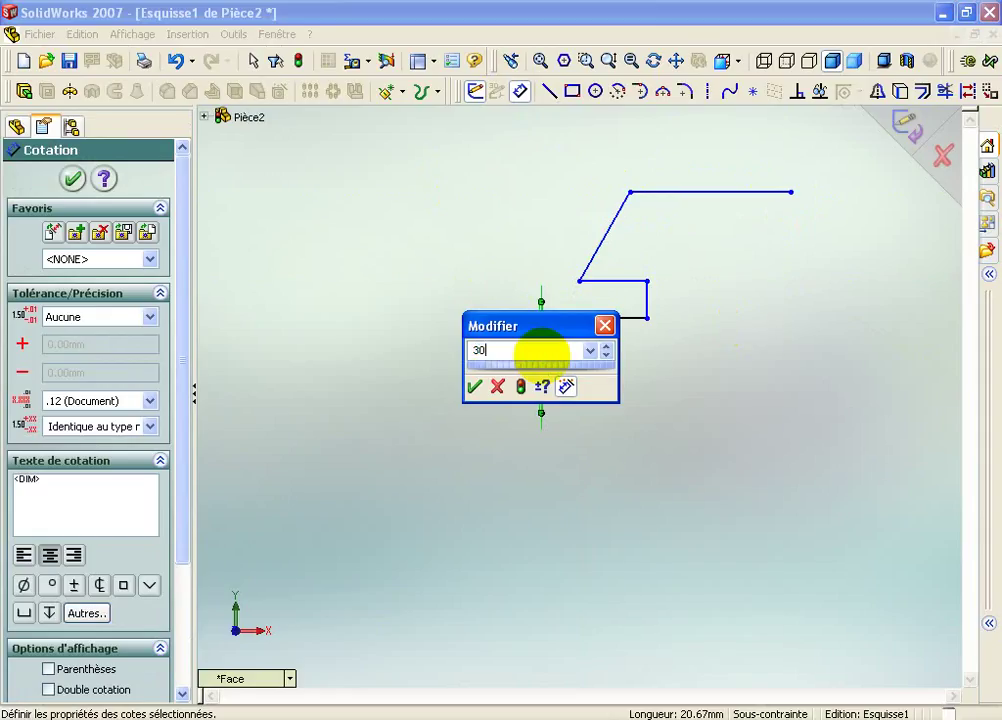
{"action": "key", "text": "Return"}
{"action": "left_click", "coordinate": [610, 284]}
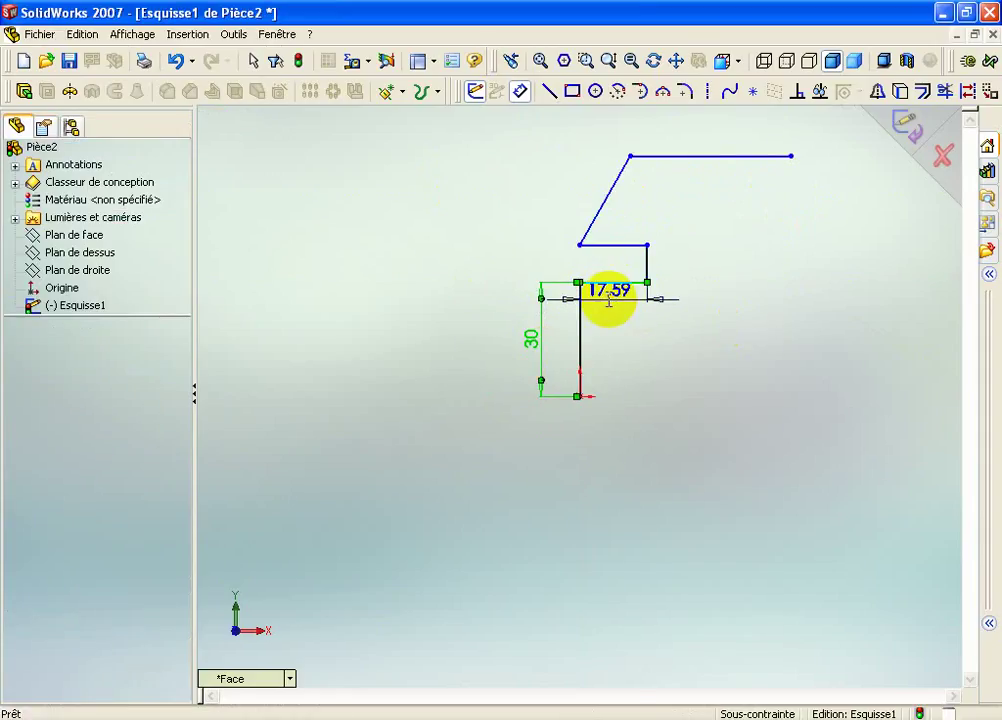
{"action": "left_click", "coordinate": [608, 299]}
{"action": "type", "text": "30"}
{"action": "key", "text": "Return"}
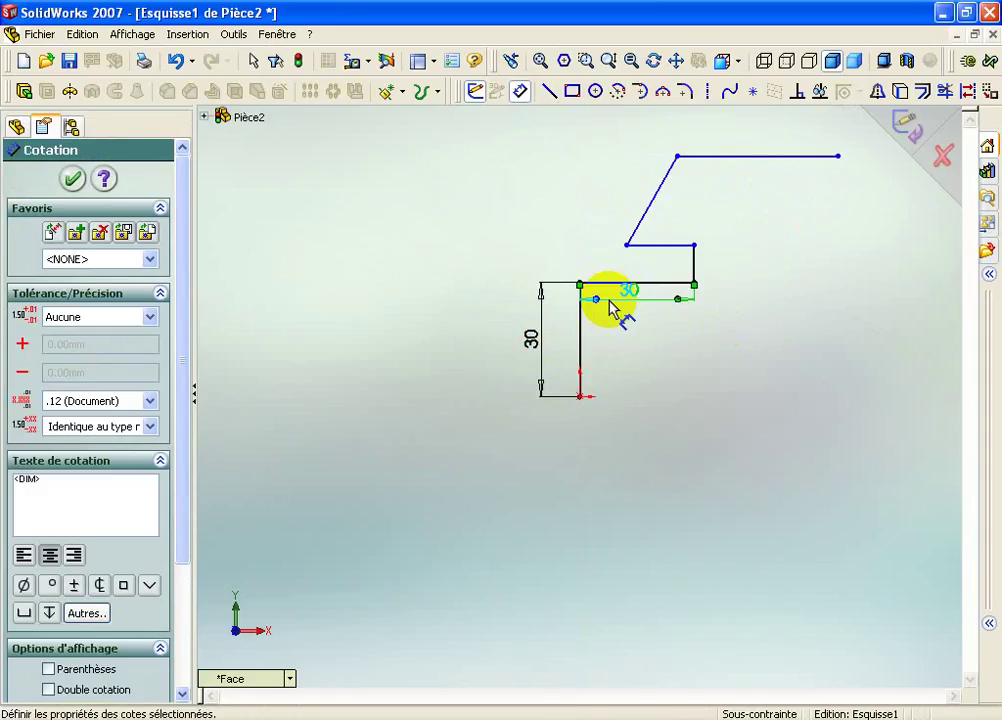
{"action": "left_click", "coordinate": [694, 262]}
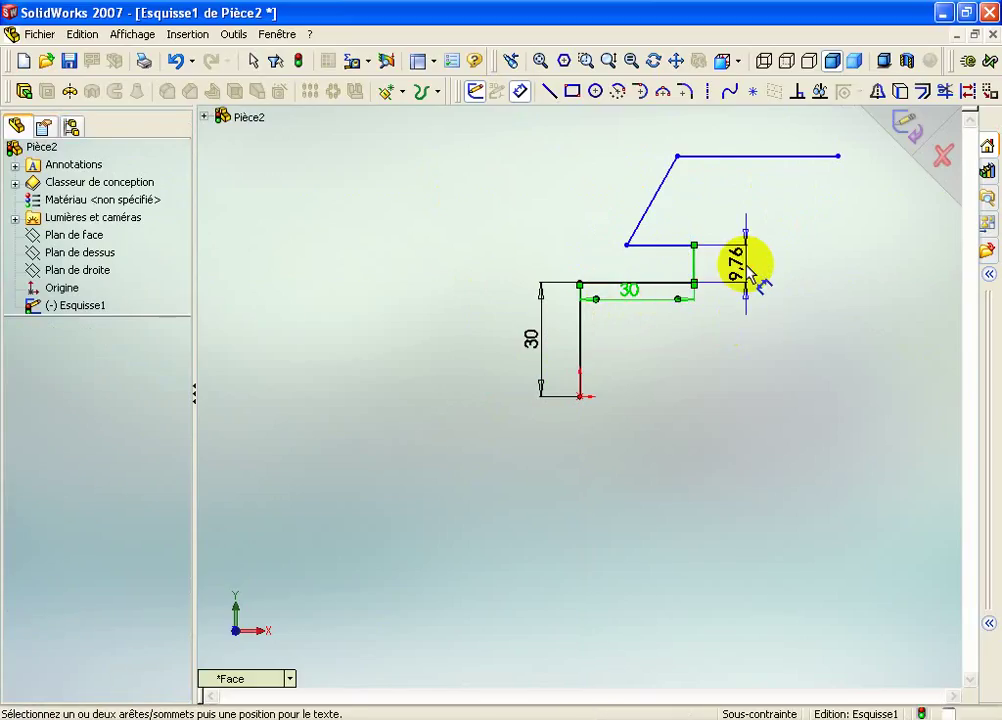
{"action": "left_click", "coordinate": [748, 268]}
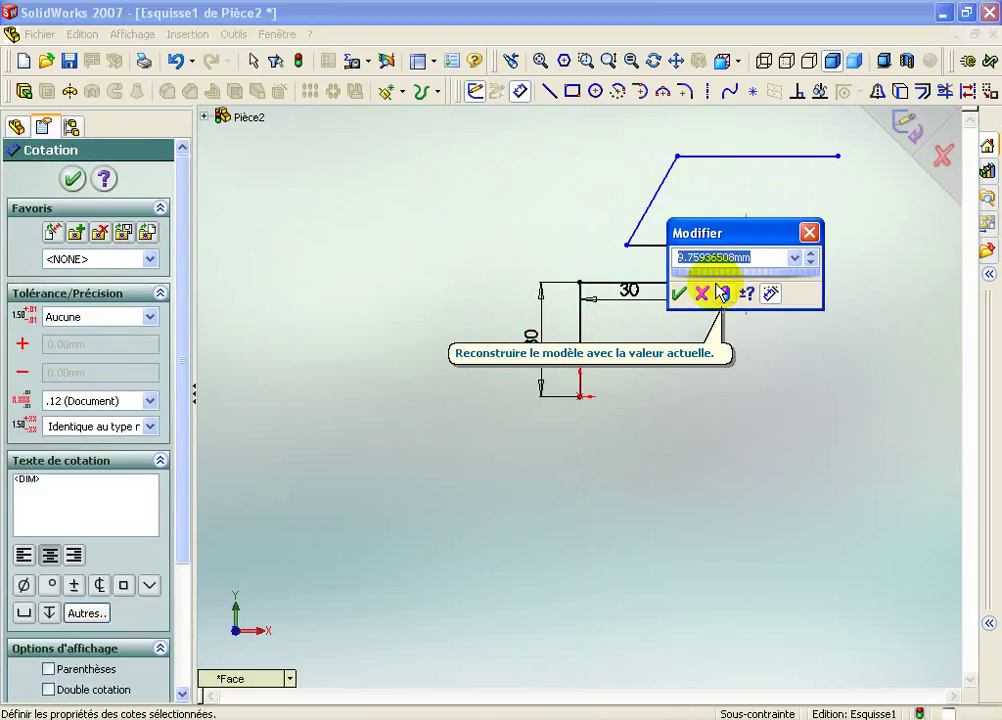
{"action": "left_click", "coordinate": [720, 292]}
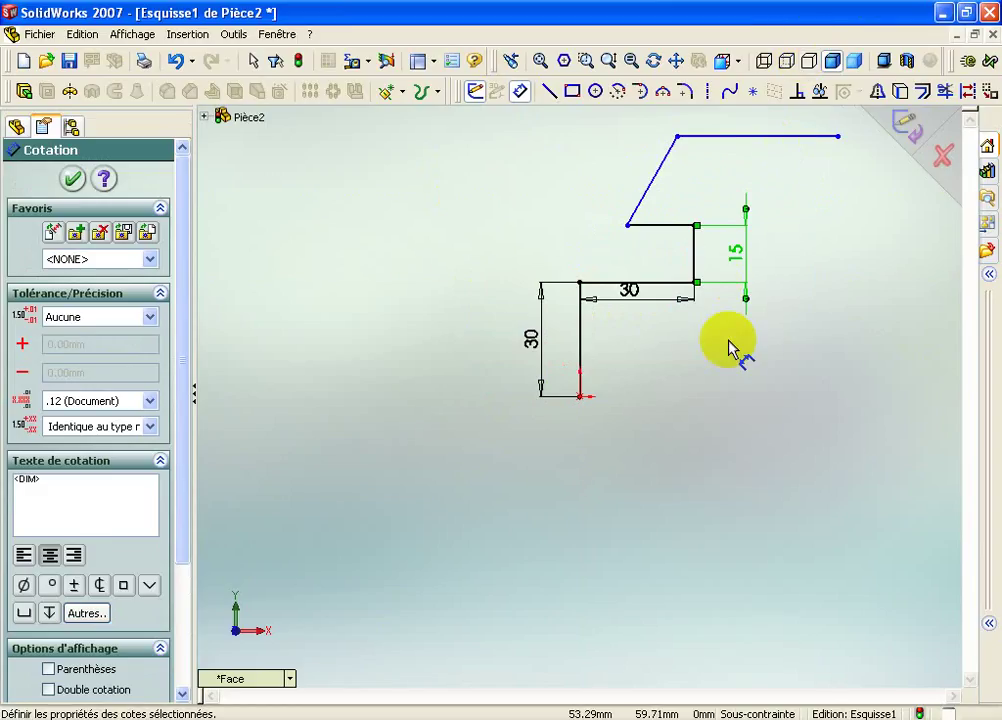
Add a 30 dimension to the upper horizontal line, then select it
{"action": "left_click", "coordinate": [663, 228]}
{"action": "left_click", "coordinate": [663, 248]}
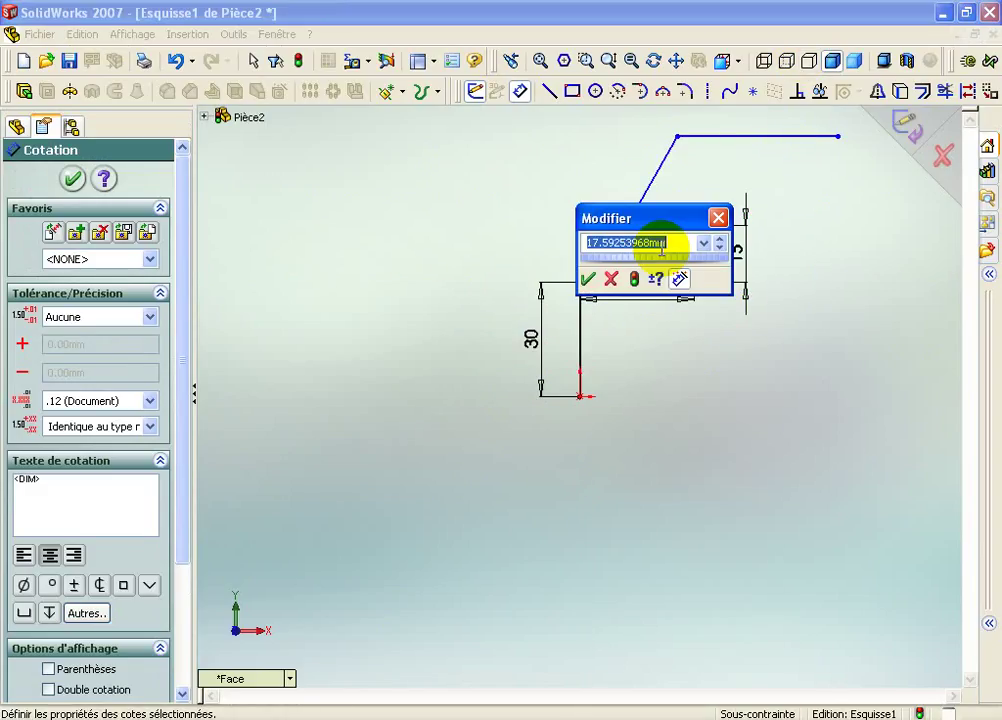
{"action": "type", "text": "30"}
{"action": "key", "text": "Return"}
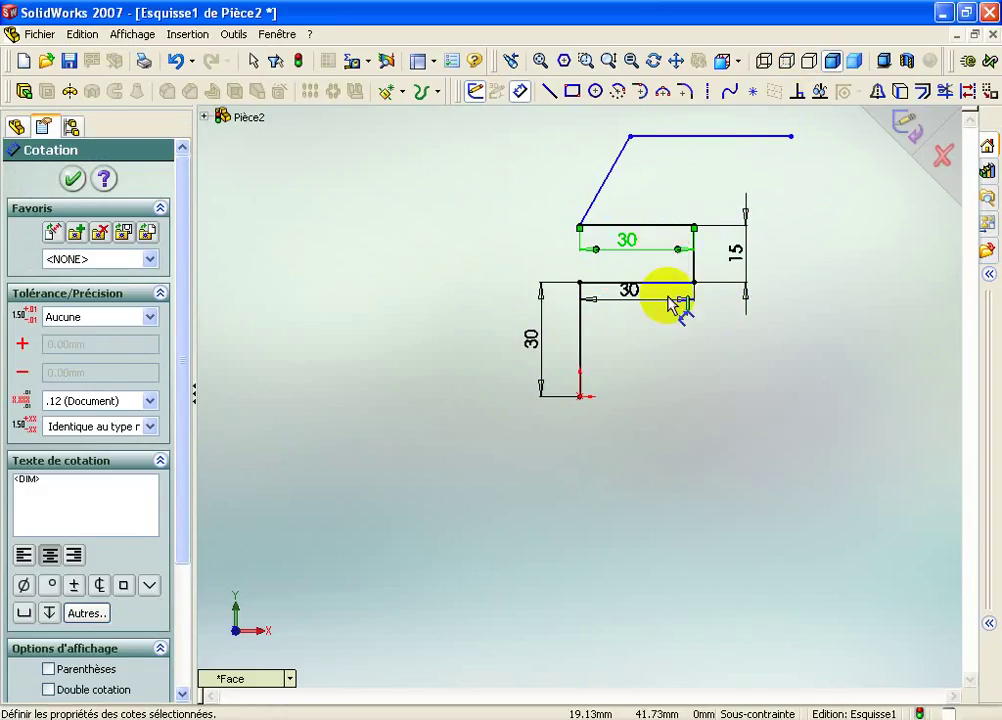
{"action": "left_click", "coordinate": [686, 385]}
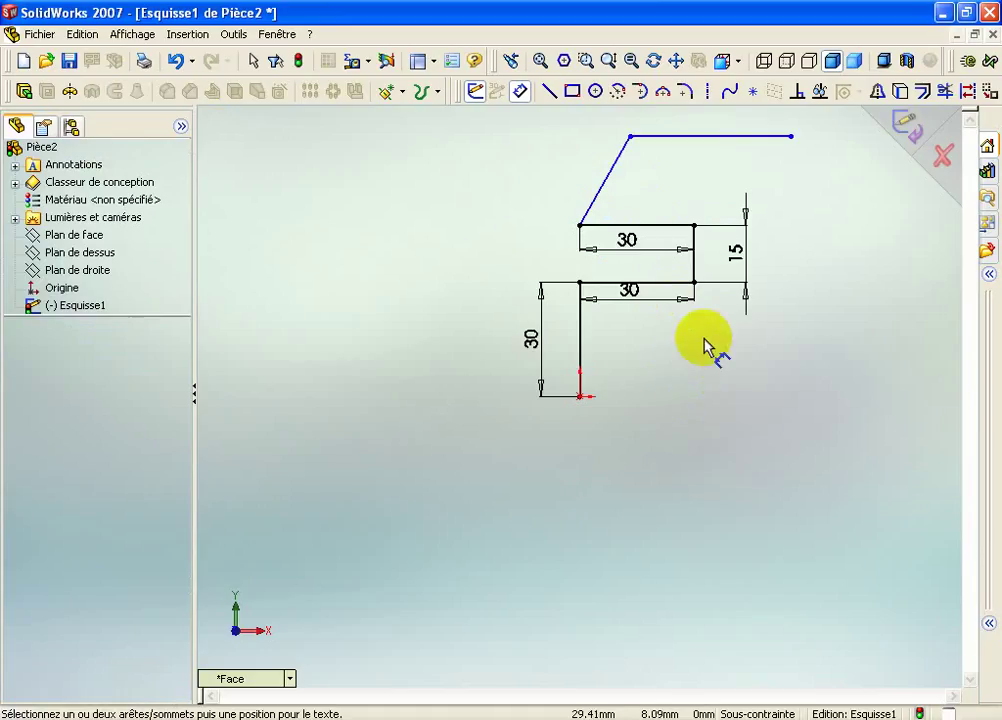
{"action": "left_click", "coordinate": [630, 240]}
Delete the upper 30 dimension and make the slant's lower end coincident with the first vertical line
{"action": "key", "text": "Delete"}
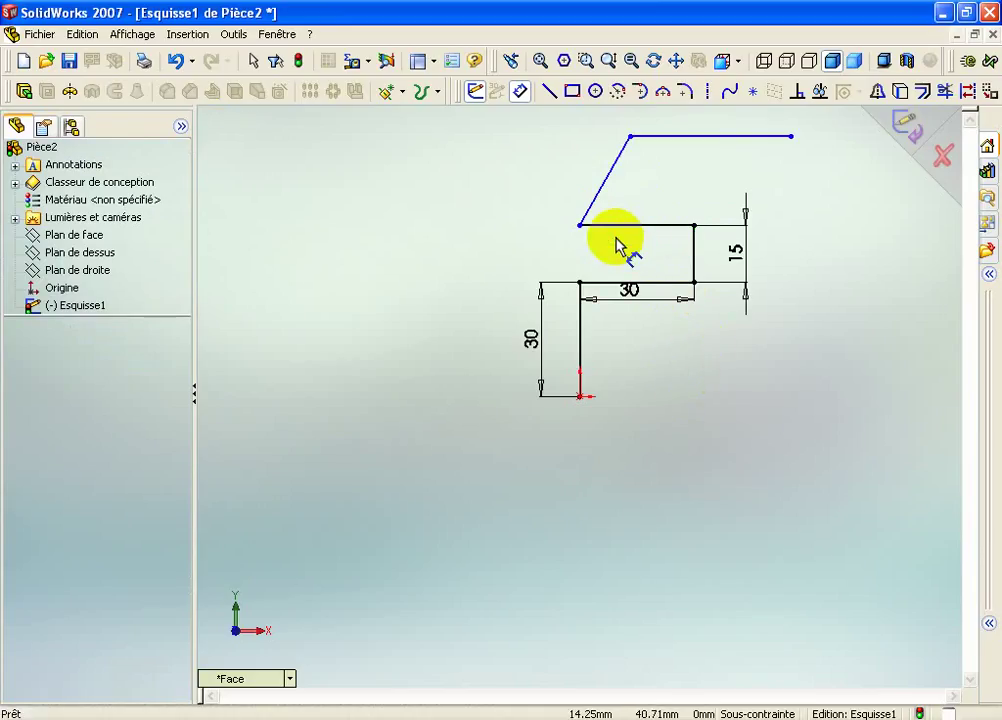
{"action": "left_click", "coordinate": [581, 225]}
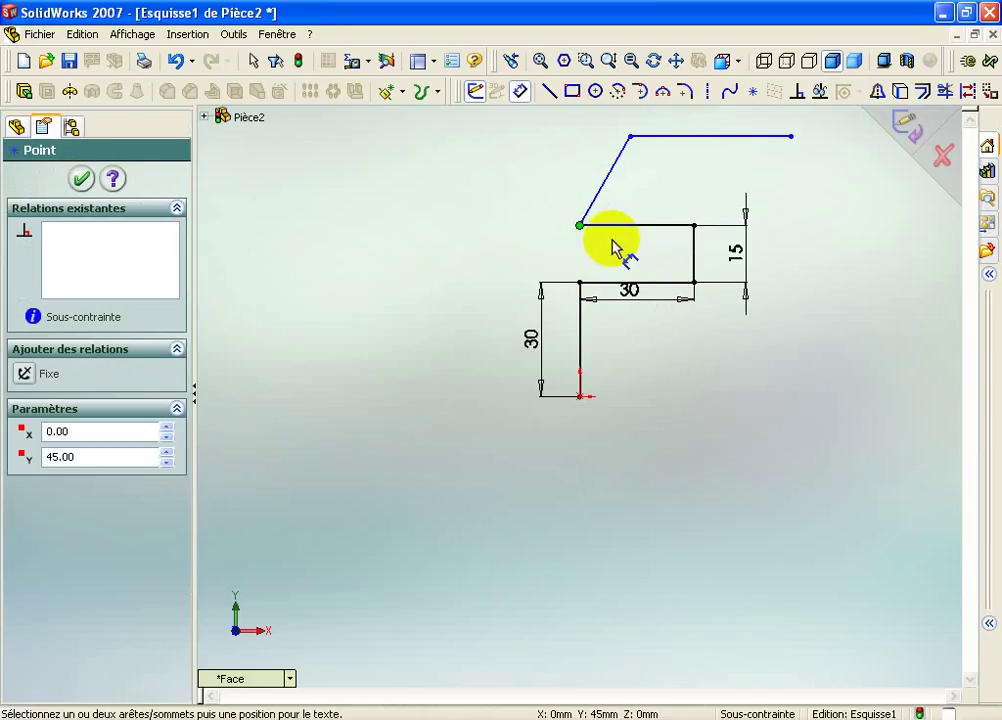
{"action": "key", "text": "Escape"}
{"action": "left_click_drag", "start_coordinate": [581, 225], "coordinate": [600, 228]}
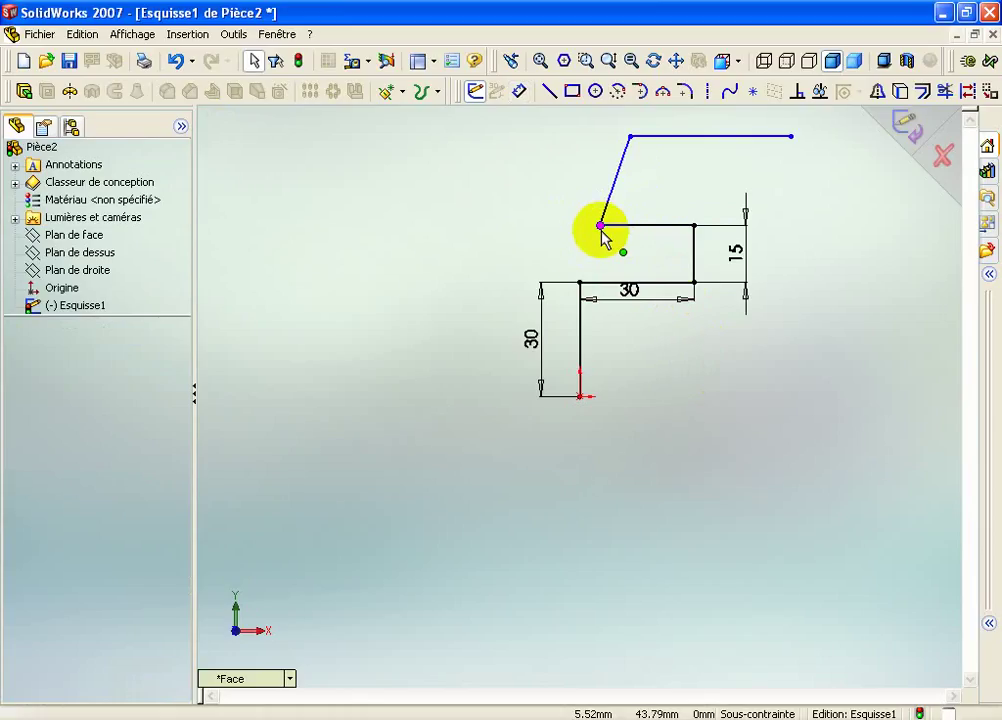
{"action": "left_click", "coordinate": [600, 226]}
{"action": "left_click", "coordinate": [580, 335], "text": "ctrl"}
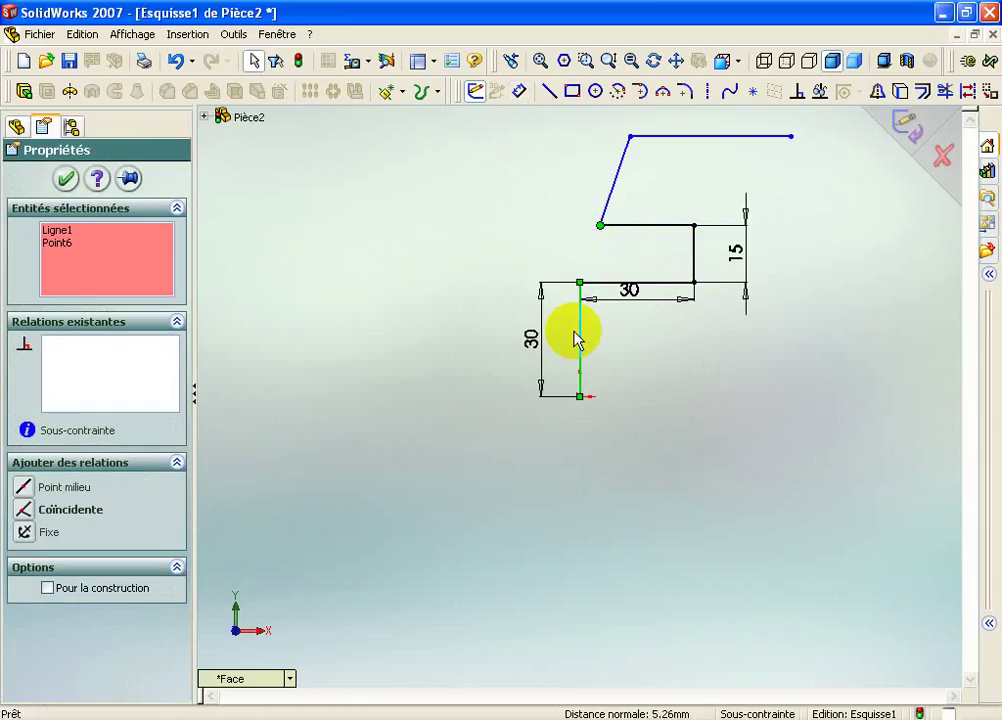
{"action": "left_click", "coordinate": [47, 511]}
{"action": "left_click", "coordinate": [345, 499]}
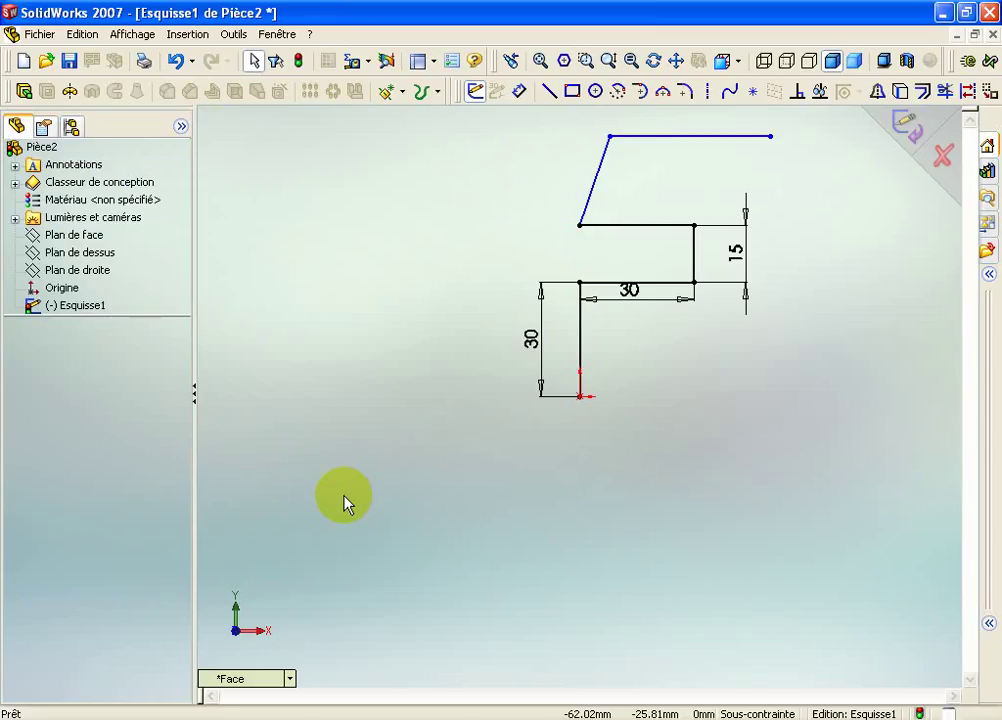
Try dimensioning the upper horizontal line and cancel the Rendre la cote pilotée prompt
{"action": "left_click", "coordinate": [519, 91]}
{"action": "left_click", "coordinate": [624, 226]}
{"action": "left_click", "coordinate": [619, 248]}
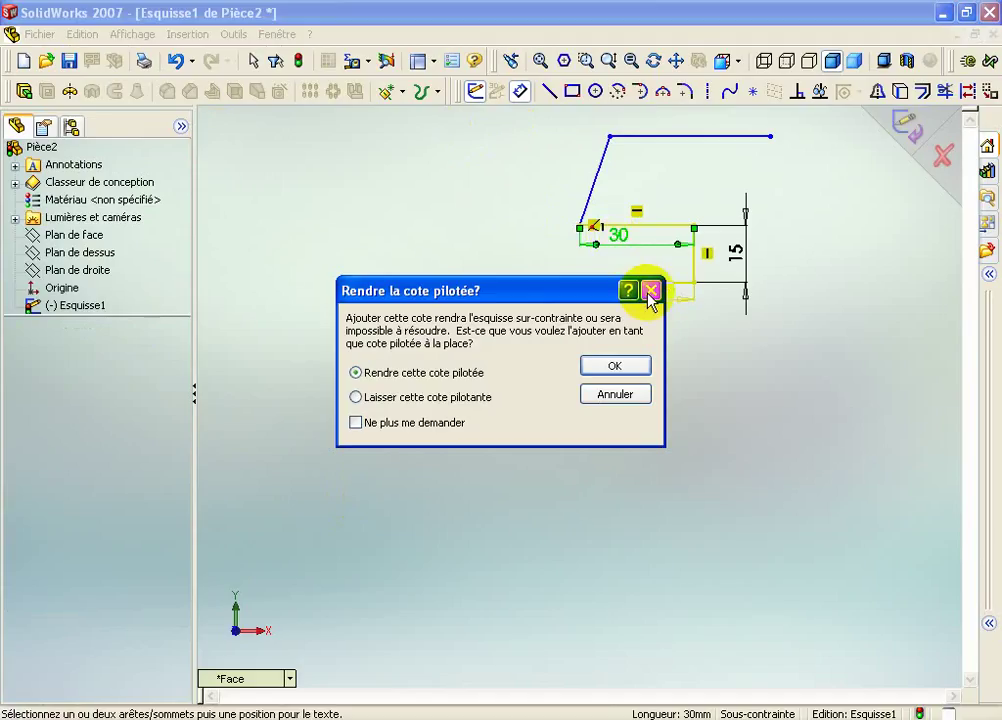
{"action": "left_click", "coordinate": [651, 290]}
{"action": "left_click", "coordinate": [498, 400]}
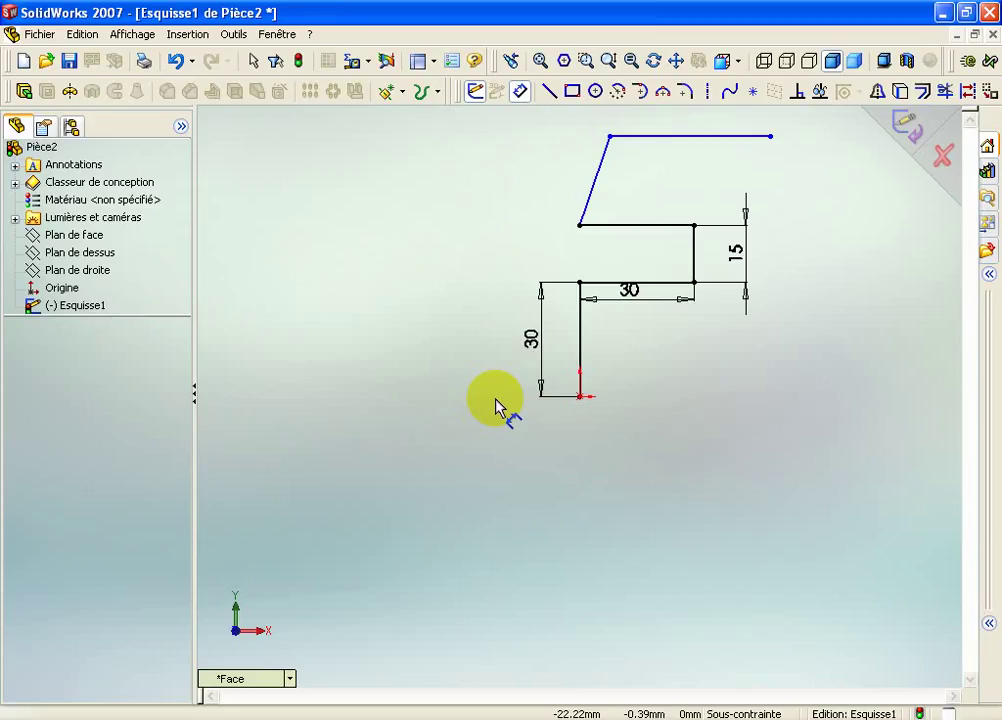
Delete the slant corner's coincident relation and pull its lower end off the corner
{"action": "left_click", "coordinate": [580, 225]}
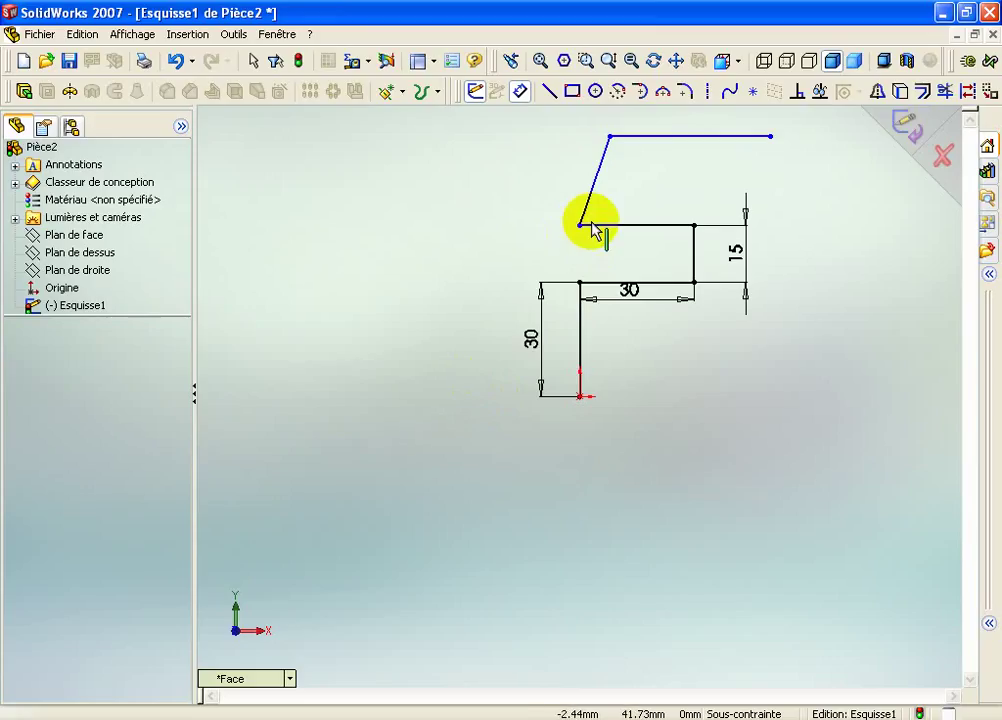
{"action": "key", "text": "Escape"}
{"action": "left_click", "coordinate": [580, 225]}
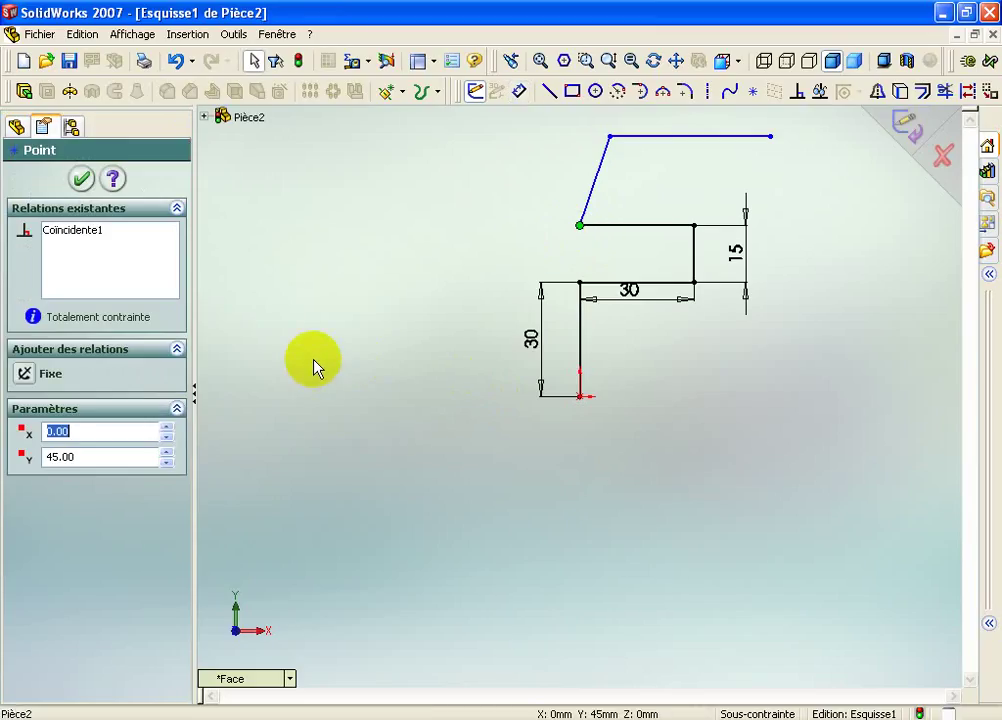
{"action": "left_click", "coordinate": [72, 234]}
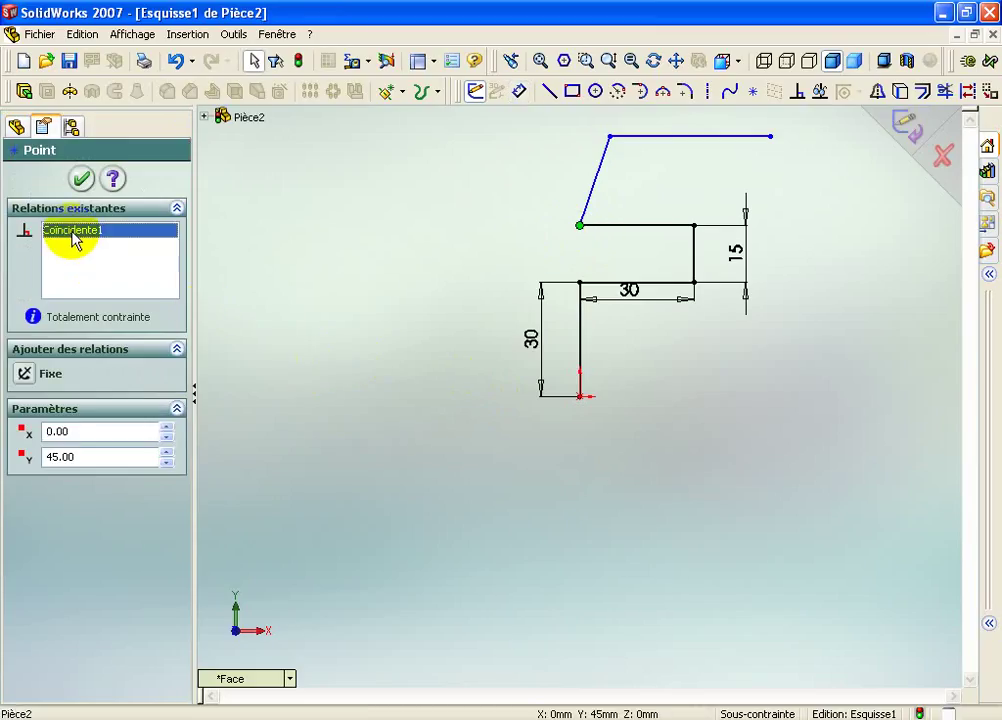
{"action": "right_click", "coordinate": [74, 238]}
{"action": "left_click", "coordinate": [94, 258]}
{"action": "left_click", "coordinate": [396, 282]}
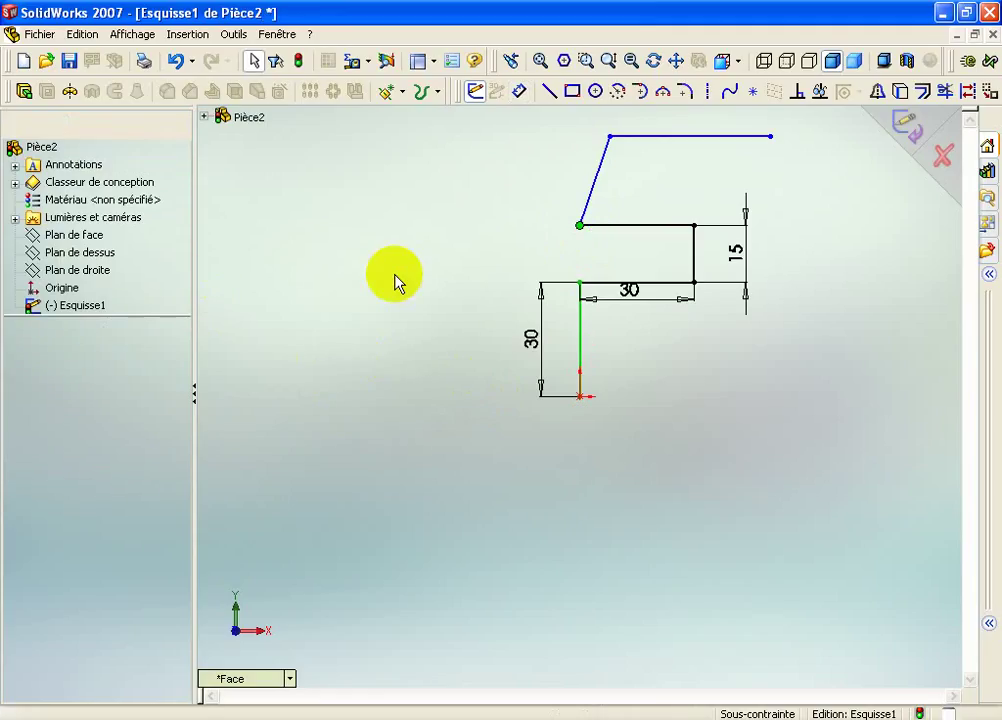
{"action": "left_click_drag", "start_coordinate": [580, 225], "coordinate": [603, 225]}
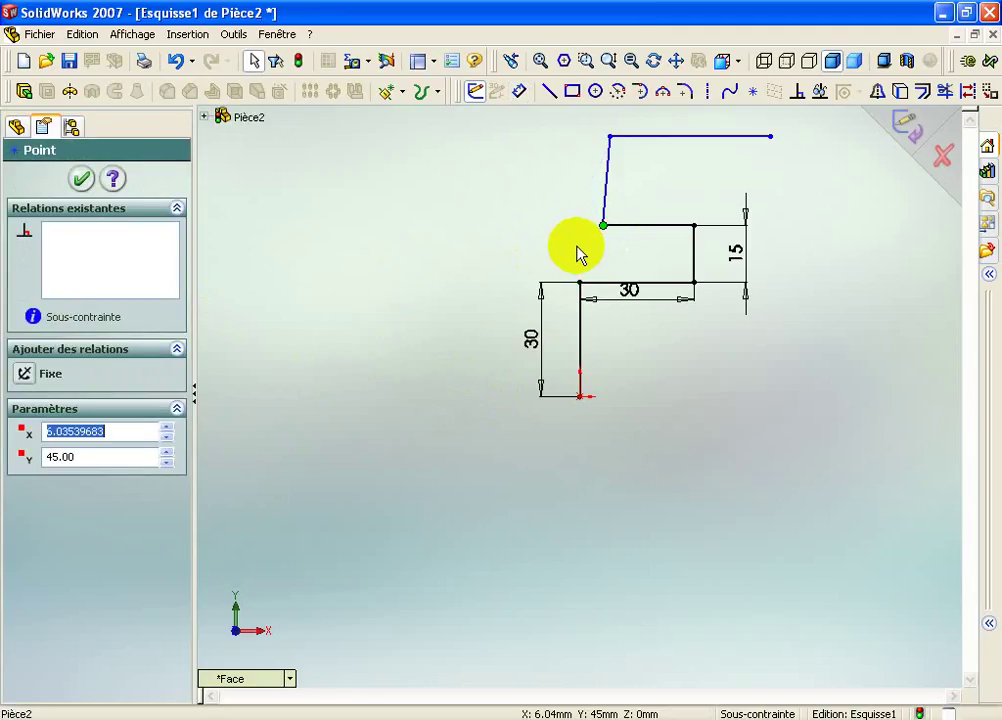
Dimension the upper horizontal line at 30 and move the slant's top end to the right
{"action": "left_click", "coordinate": [519, 91]}
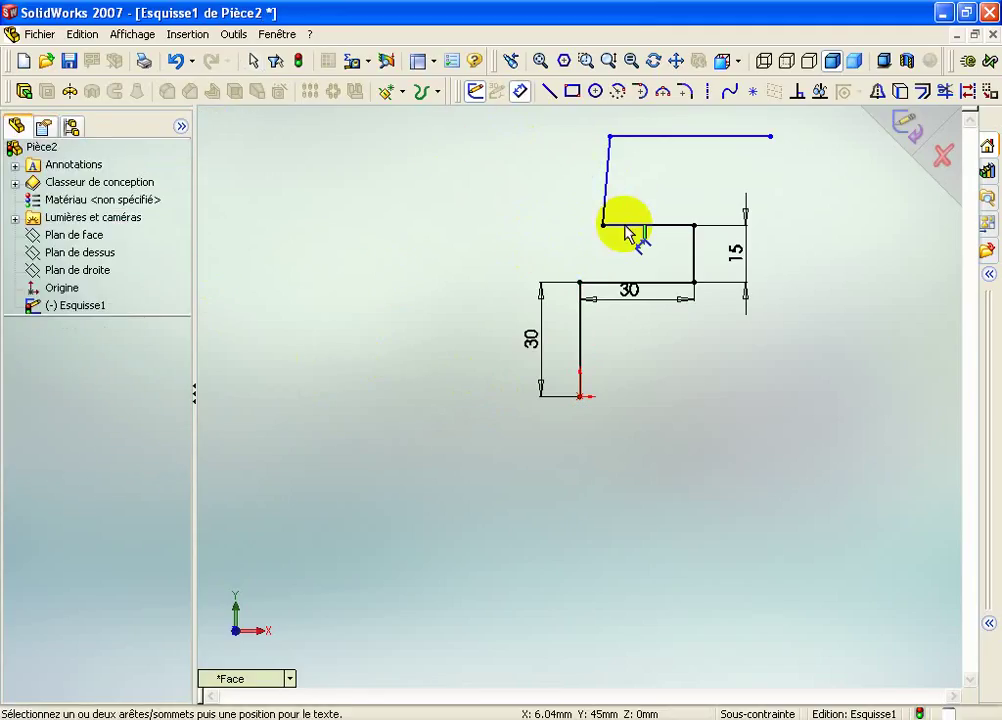
{"action": "left_click", "coordinate": [624, 225]}
{"action": "left_click", "coordinate": [624, 250]}
{"action": "type", "text": "3"}
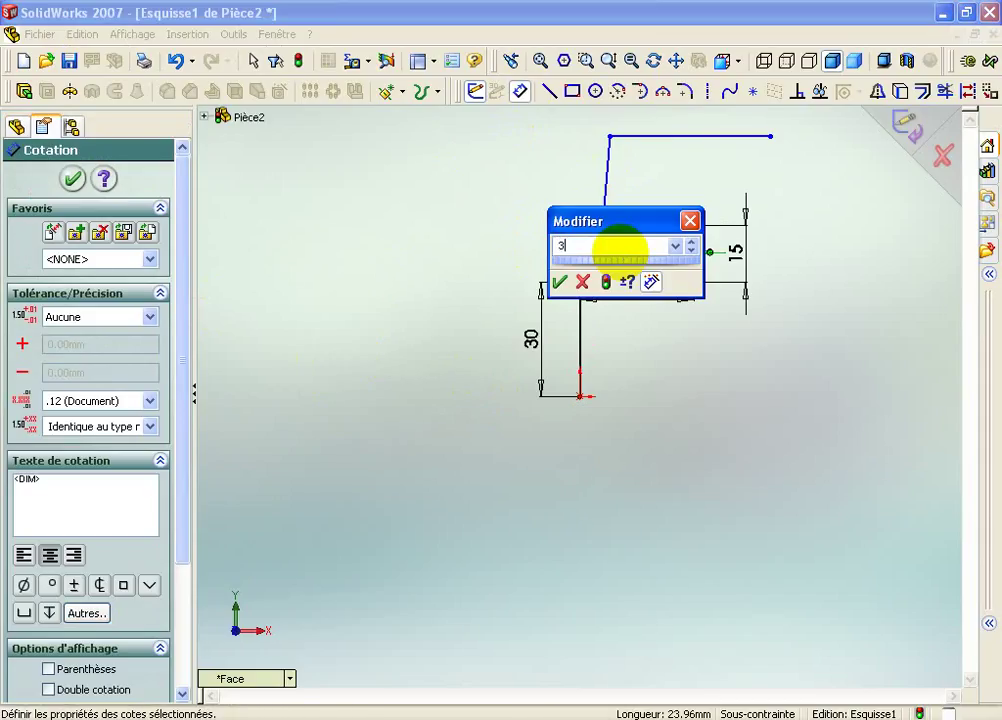
{"action": "type", "text": "0"}
{"action": "key", "text": "Return"}
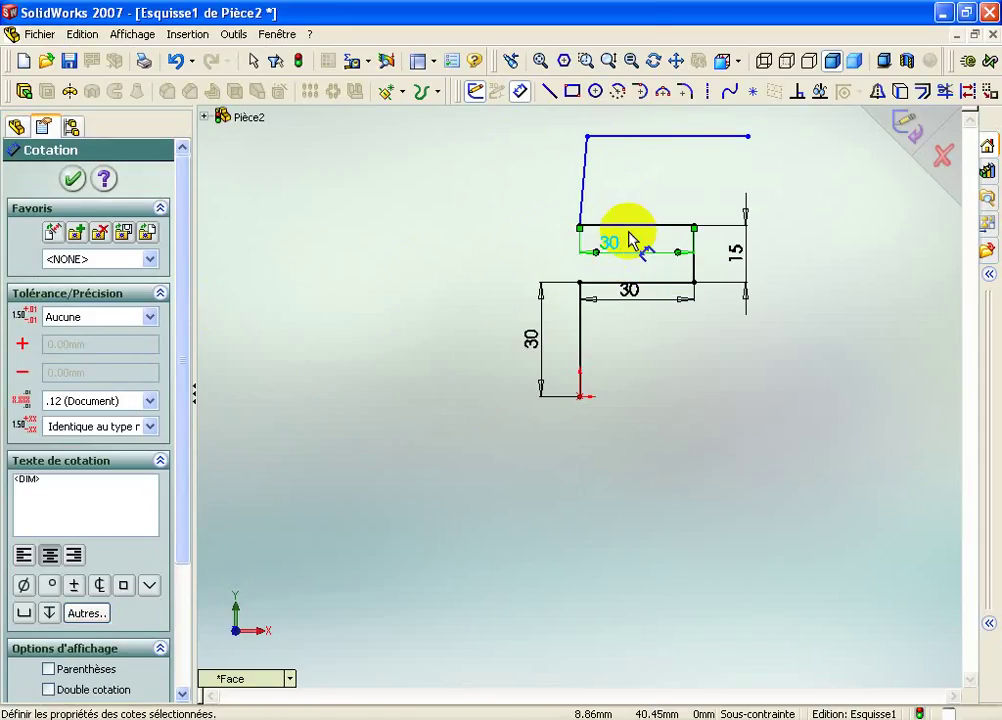
{"action": "key", "text": "Escape"}
{"action": "left_click", "coordinate": [588, 137]}
{"action": "left_click_drag", "start_coordinate": [588, 137], "coordinate": [621, 140]}
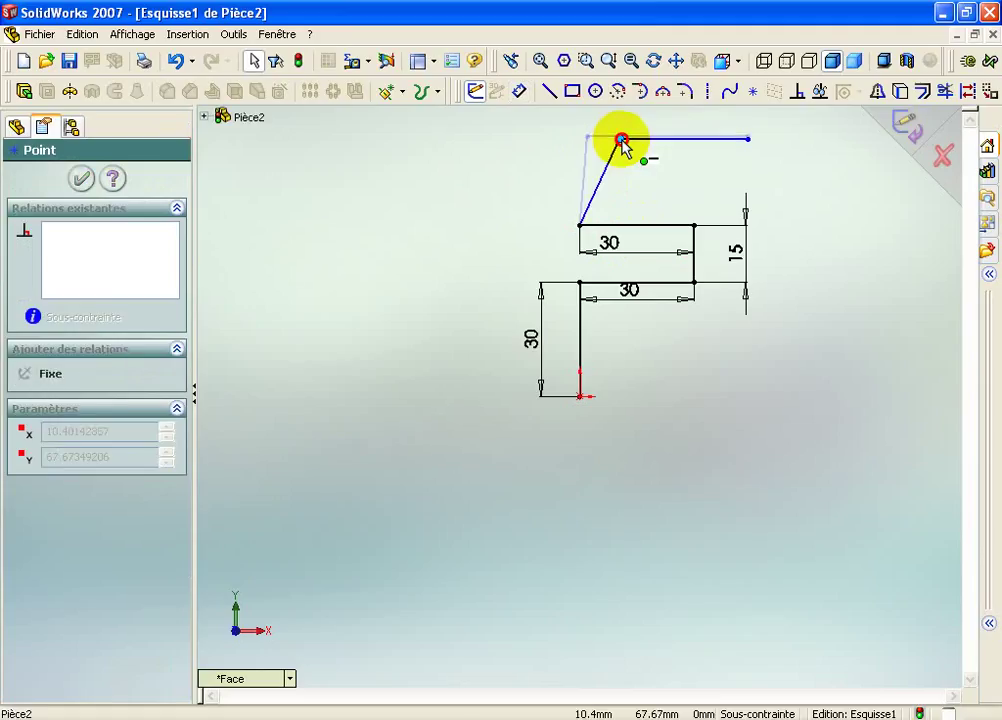
{"action": "left_click", "coordinate": [640, 173]}
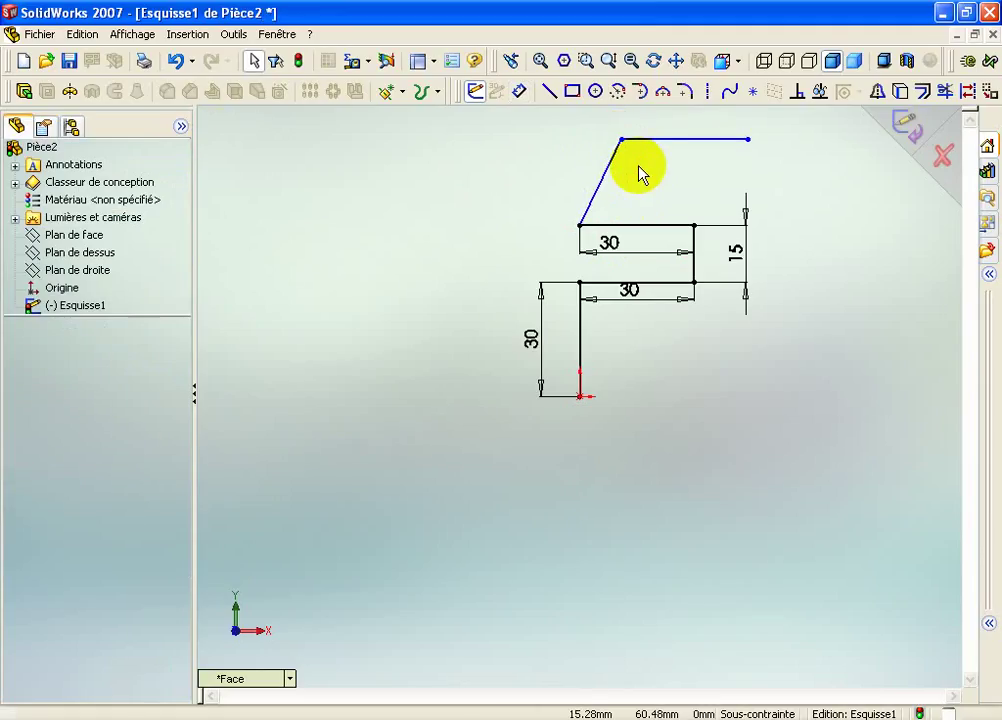
Dimension the slanted line 30 high and 15 horizontal offset, and the top line 60
{"action": "left_click", "coordinate": [519, 91]}
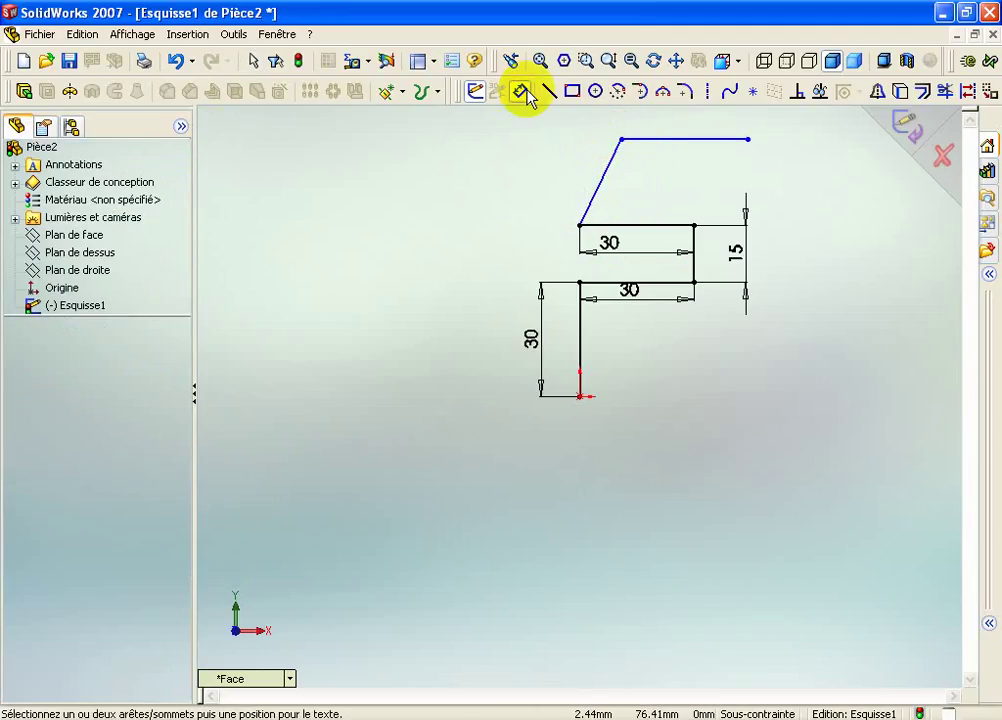
{"action": "left_click", "coordinate": [606, 172]}
{"action": "left_click", "coordinate": [545, 181]}
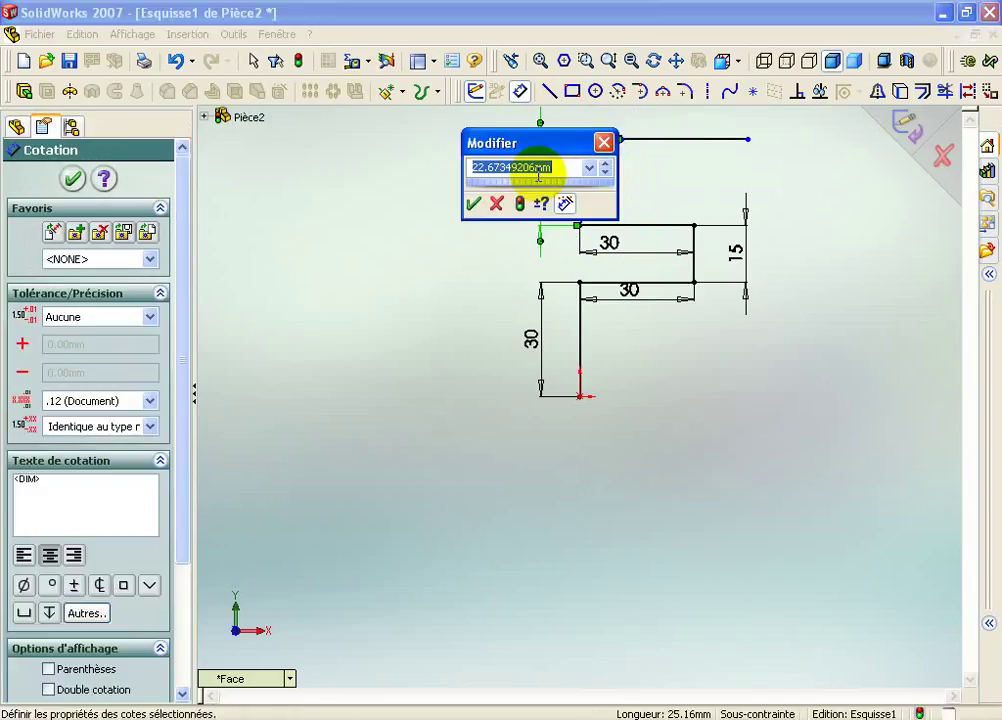
{"action": "key", "text": "Return"}
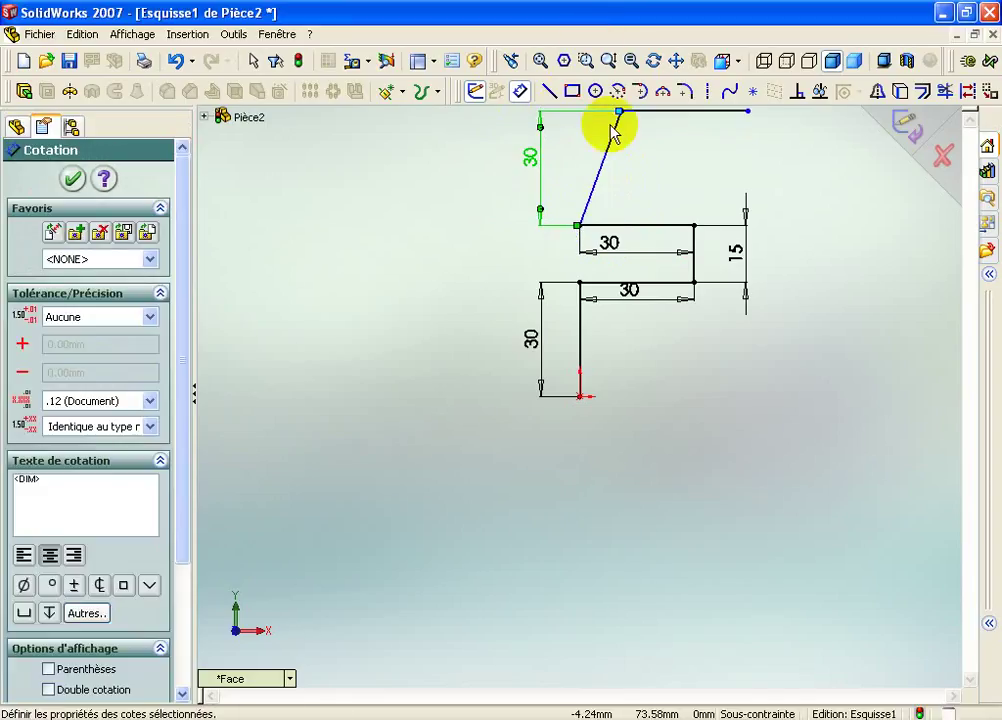
{"action": "key", "text": "z"}
{"action": "left_click", "coordinate": [590, 262]}
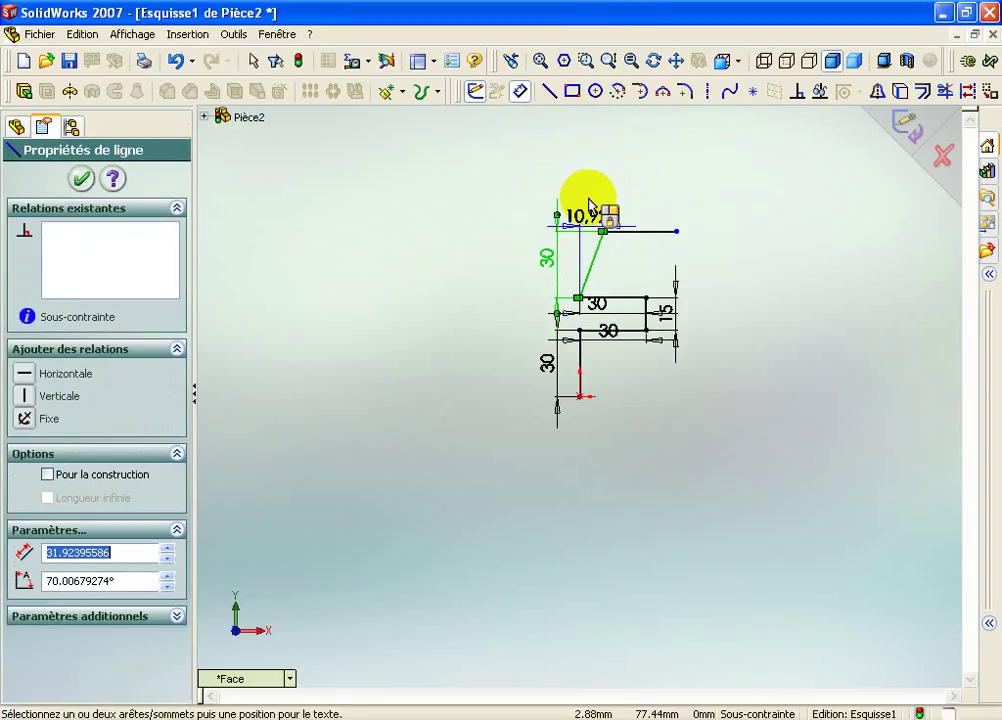
{"action": "left_click", "coordinate": [590, 182]}
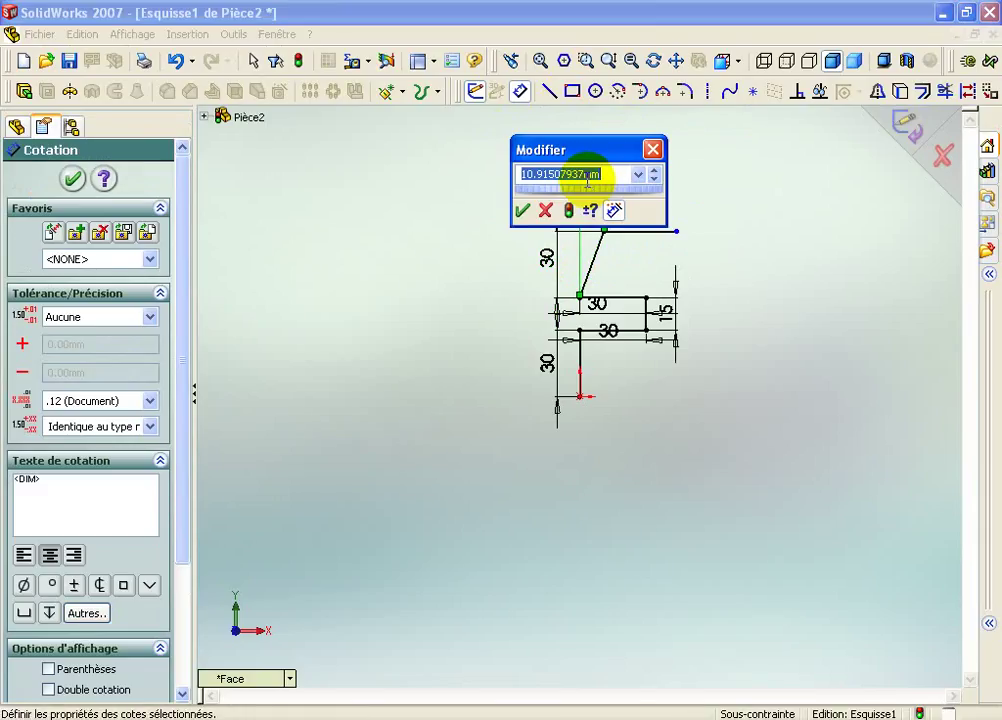
{"action": "type", "text": "15"}
{"action": "key", "text": "Return"}
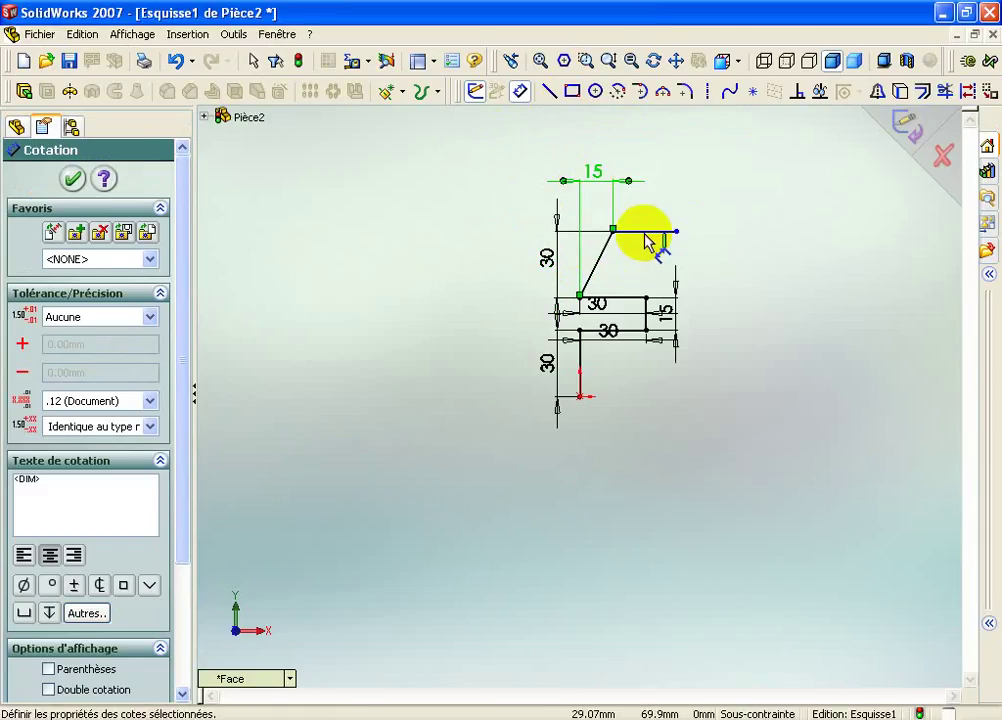
{"action": "left_click", "coordinate": [646, 231]}
{"action": "left_click", "coordinate": [657, 205]}
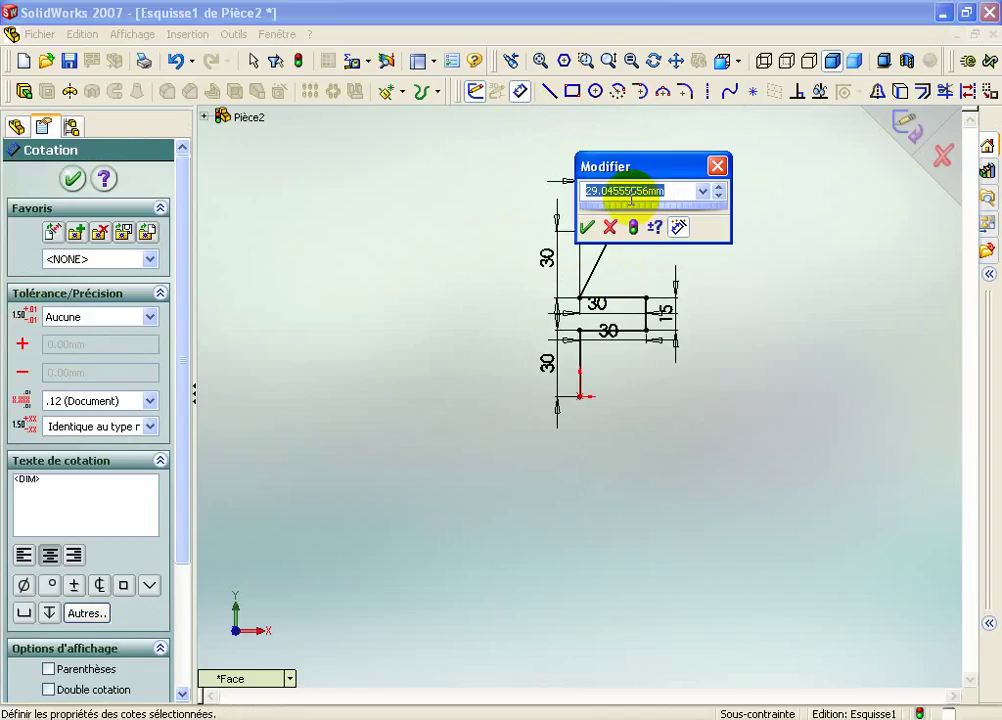
{"action": "key", "text": "Return"}
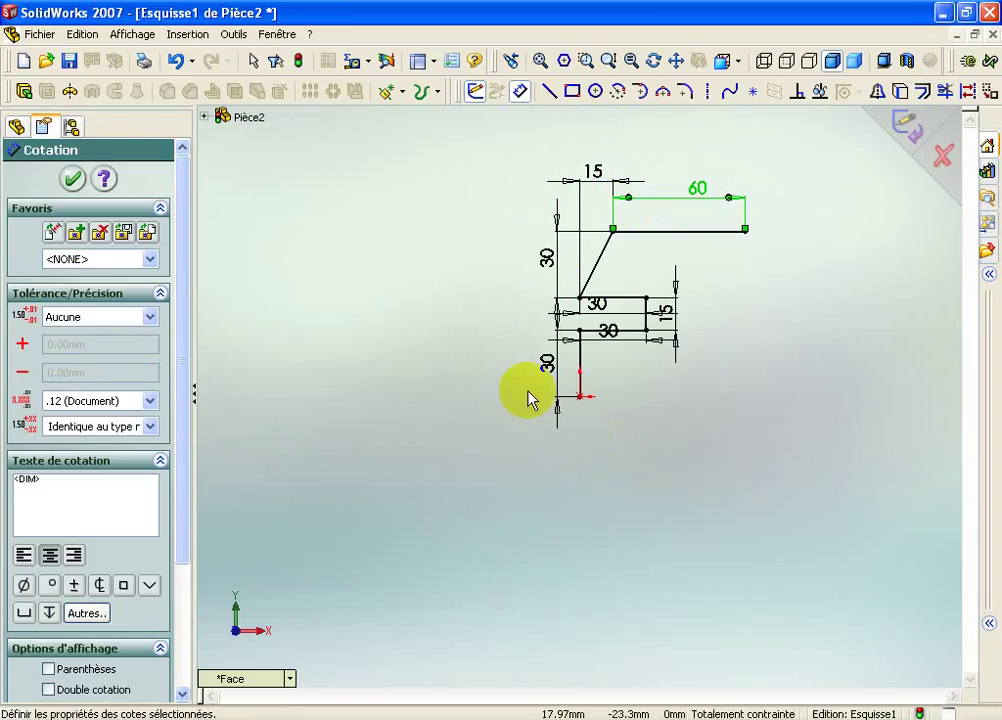
{"action": "key", "text": "Escape"}
{"action": "left_click", "coordinate": [549, 91]}
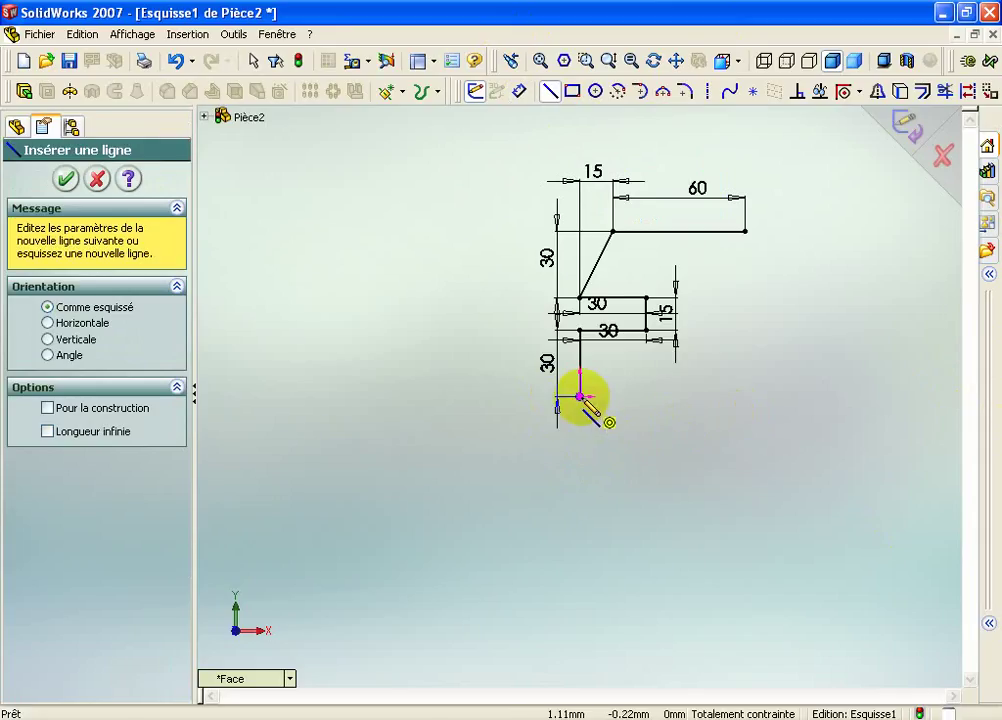
Draw a first bottom-and-step line run, then delete the two stray lines
{"action": "left_click", "coordinate": [580, 397]}
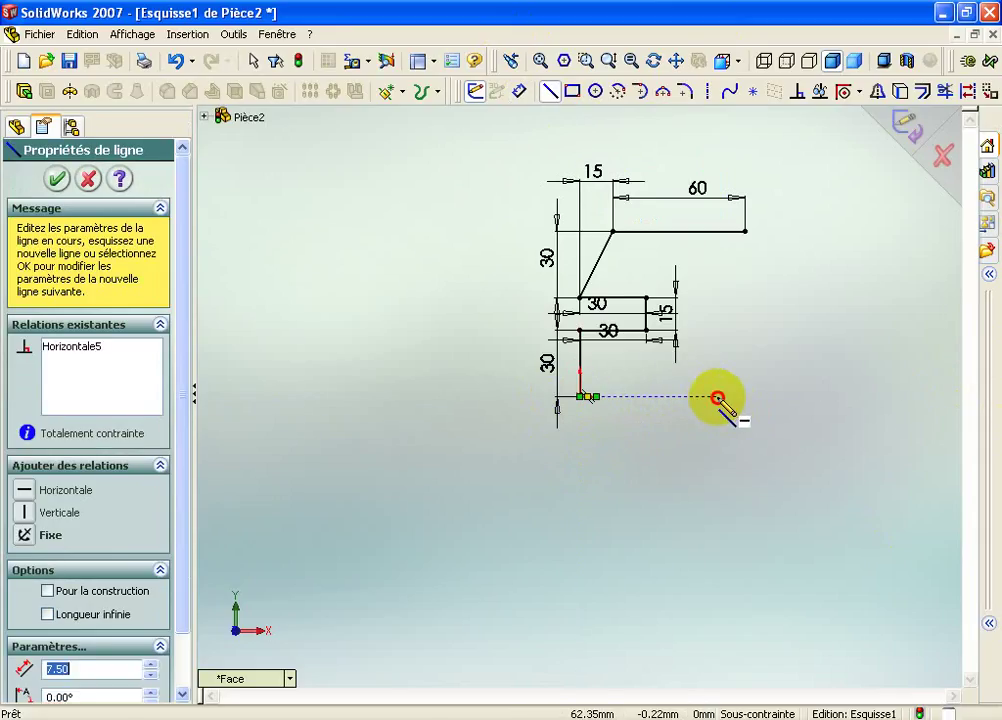
{"action": "left_click", "coordinate": [717, 397]}
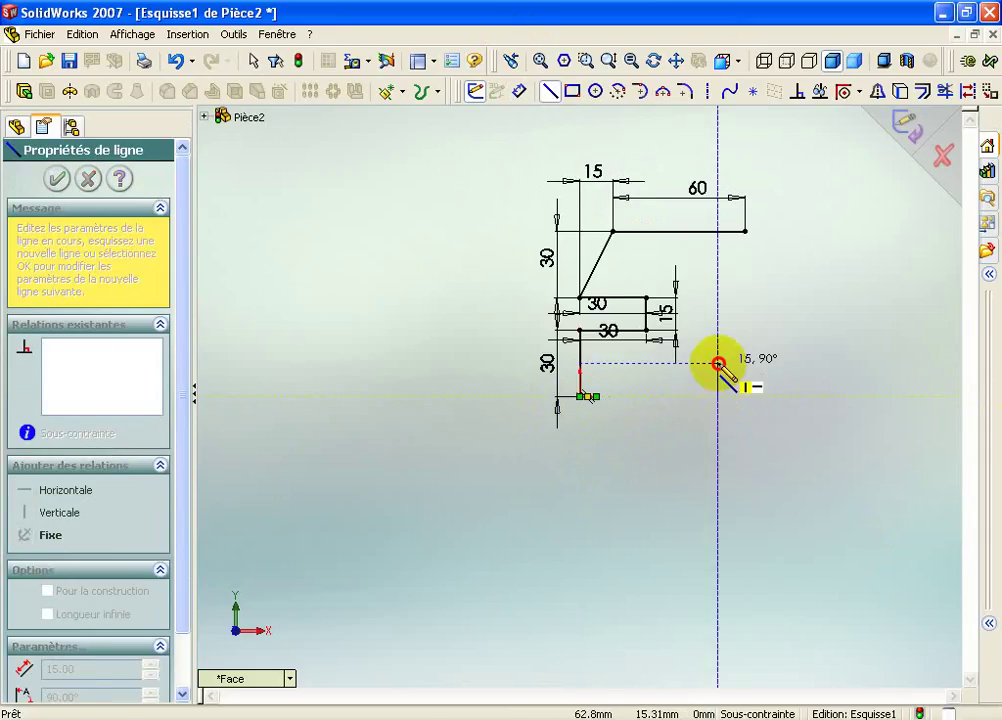
{"action": "left_click", "coordinate": [717, 363]}
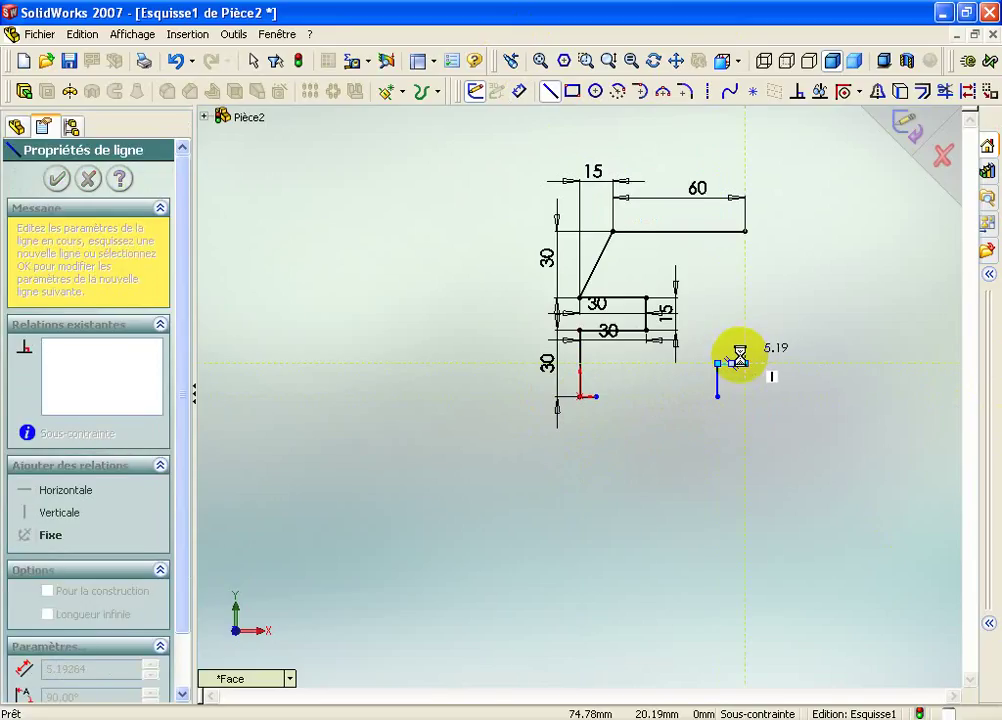
{"action": "left_click", "coordinate": [745, 363]}
{"action": "key", "text": "Escape"}
{"action": "left_click_drag", "start_coordinate": [711, 351], "coordinate": [774, 409]}
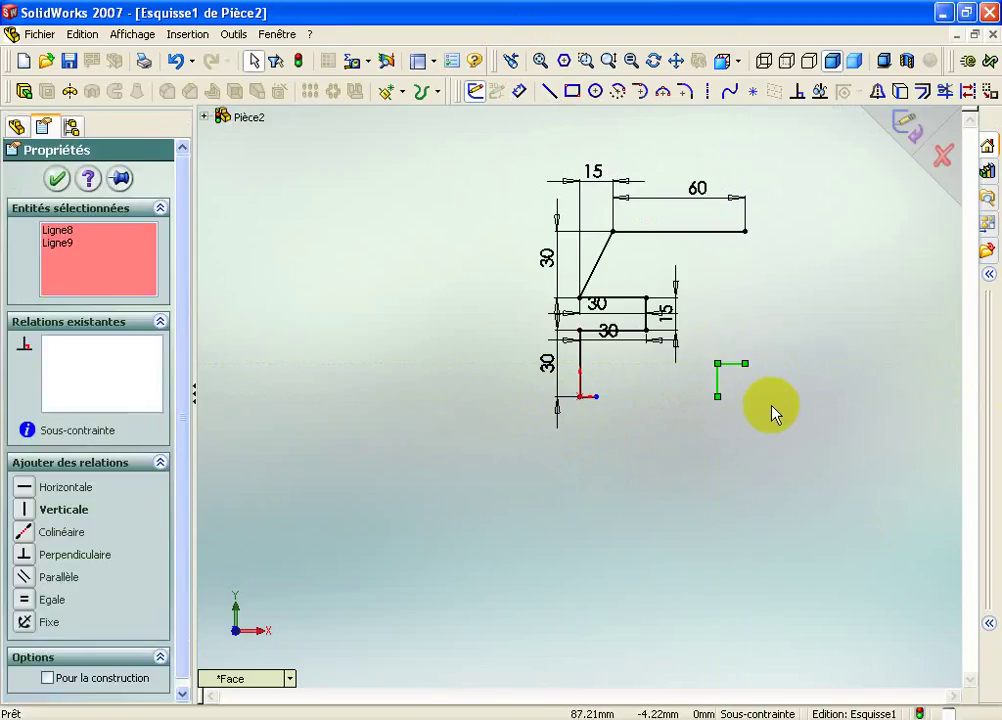
{"action": "key", "text": "Delete"}
Redraw the bottom line, stepped segments and right edge, closing back to the top line's end
{"action": "left_click", "coordinate": [549, 91]}
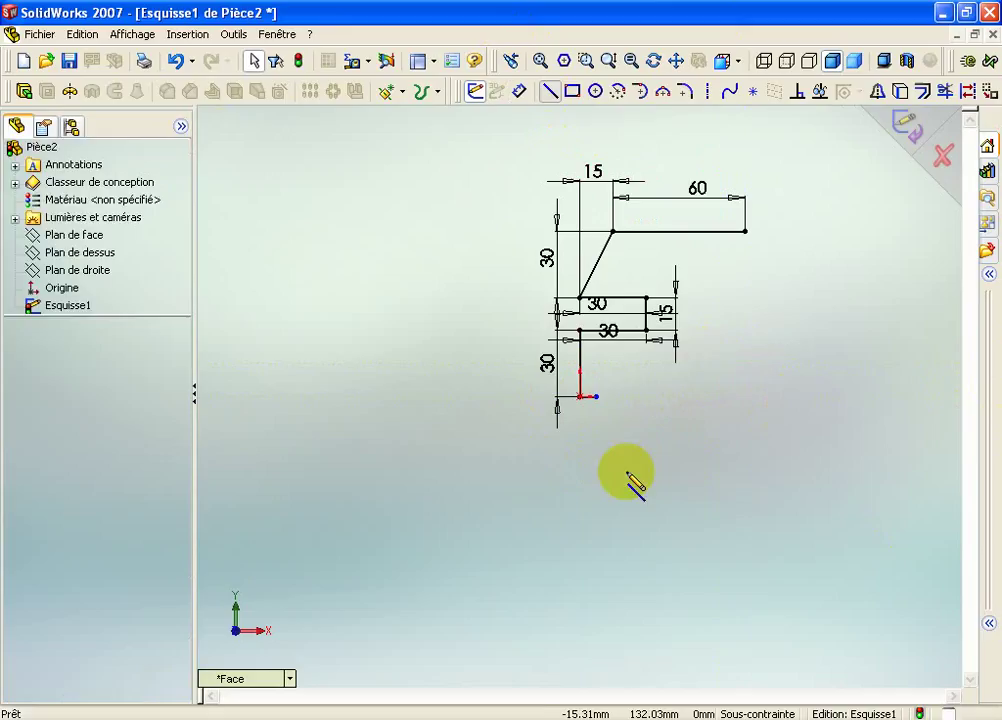
{"action": "left_click", "coordinate": [580, 397]}
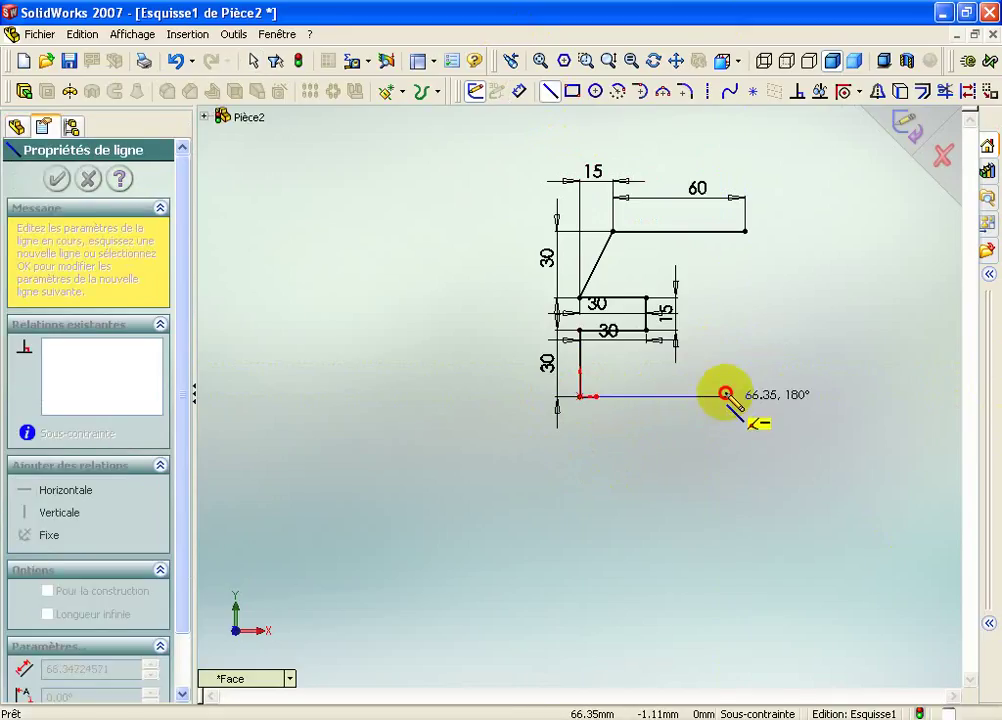
{"action": "left_click", "coordinate": [726, 396]}
{"action": "left_click", "coordinate": [726, 342]}
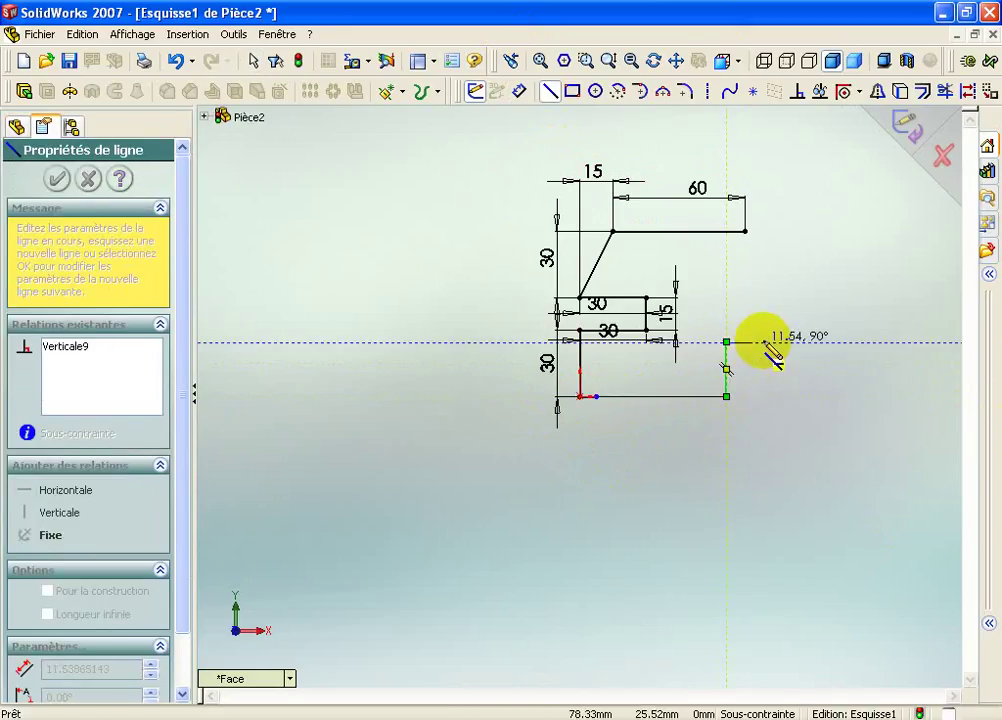
{"action": "left_click", "coordinate": [763, 342]}
{"action": "left_click", "coordinate": [765, 342]}
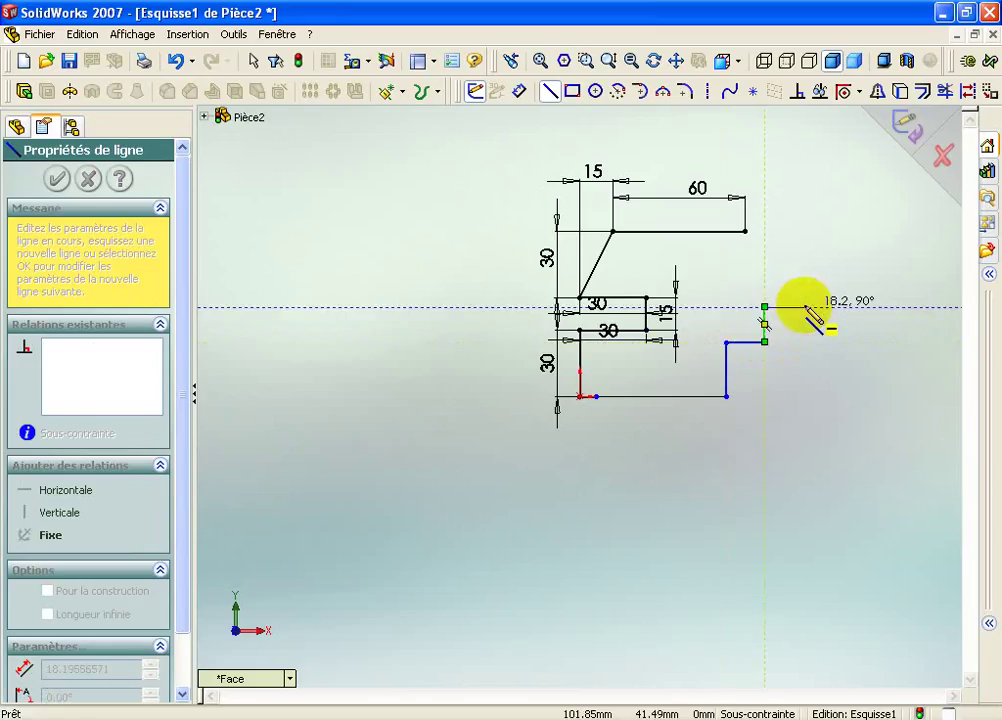
{"action": "left_click", "coordinate": [765, 307]}
{"action": "left_click", "coordinate": [805, 307]}
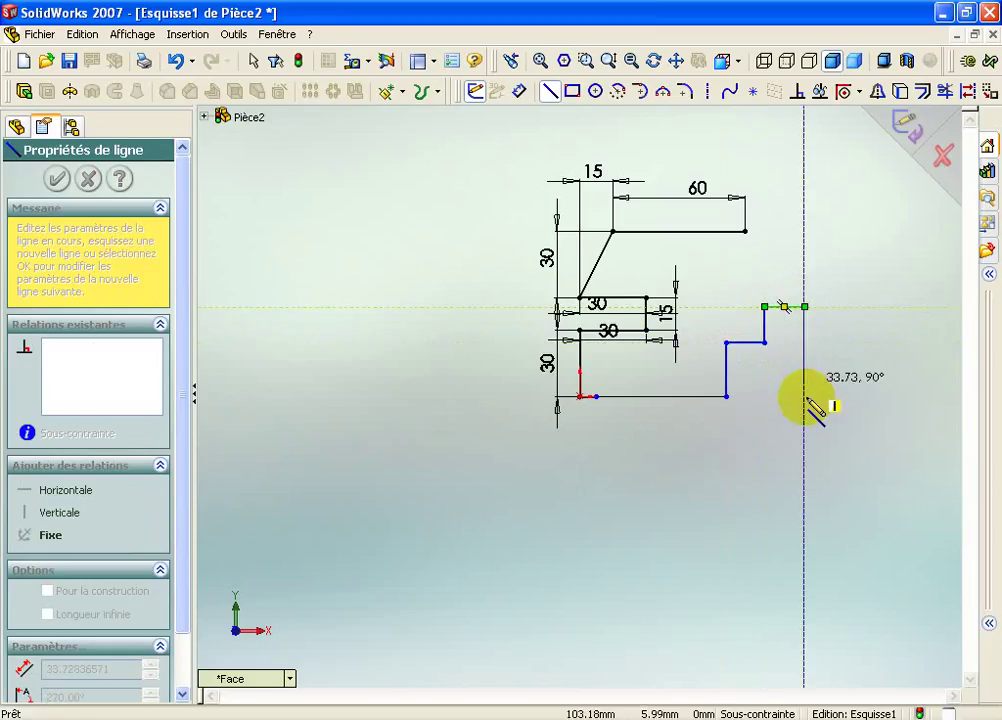
{"action": "left_click", "coordinate": [879, 396]}
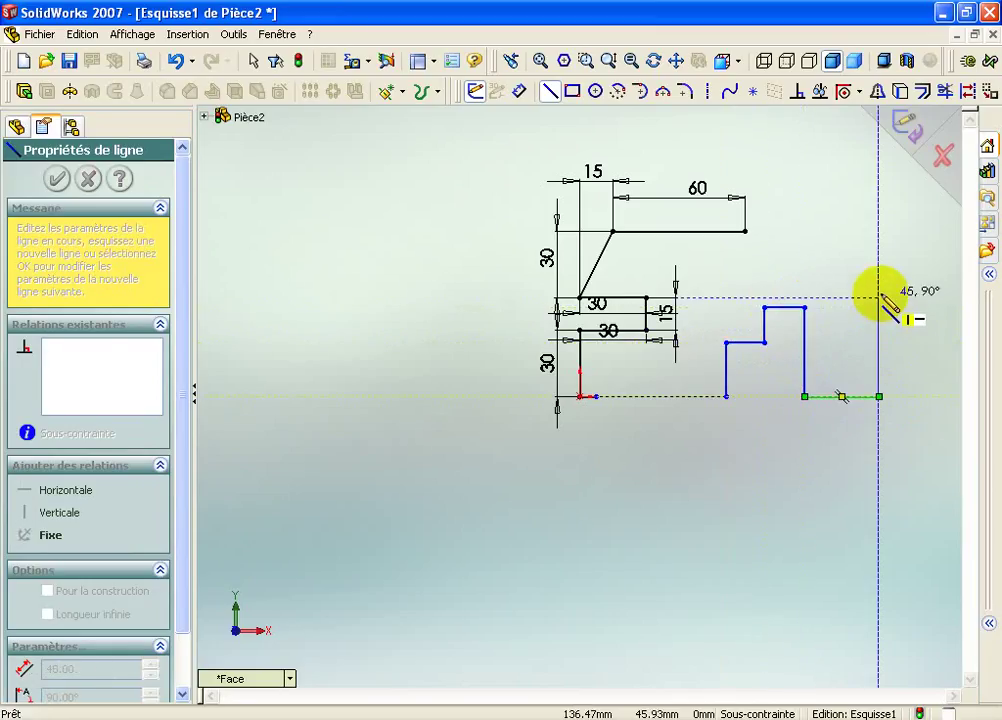
{"action": "left_click", "coordinate": [879, 297]}
{"action": "left_click", "coordinate": [745, 231]}
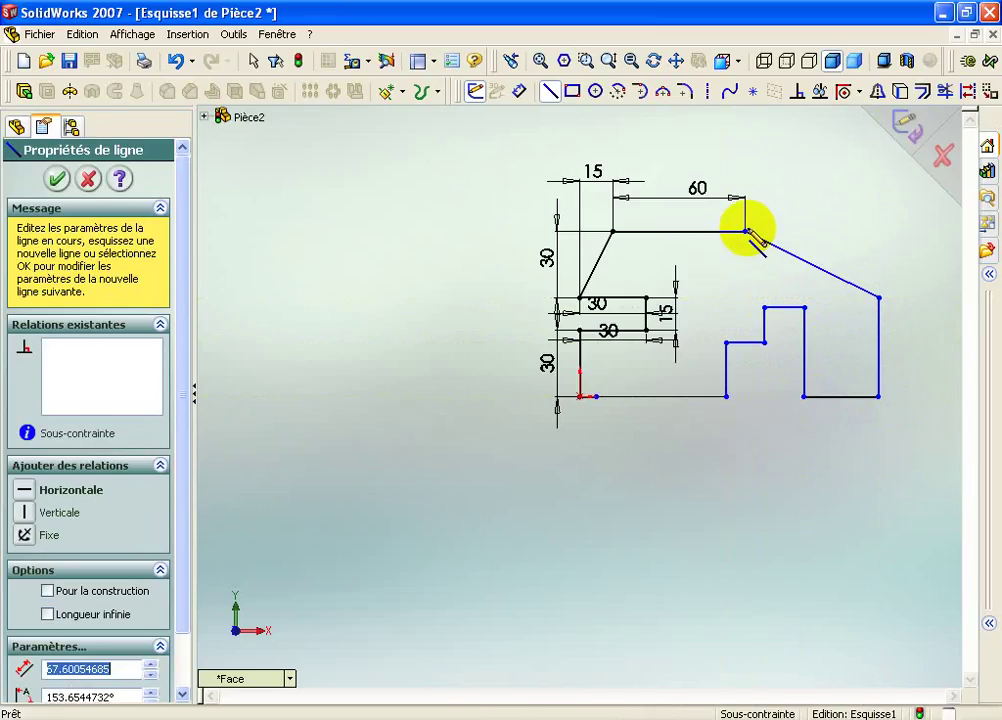
{"action": "key", "text": "Escape"}
Dimension the bottom line at 45 and the first vertical step at 15
{"action": "left_click", "coordinate": [519, 91]}
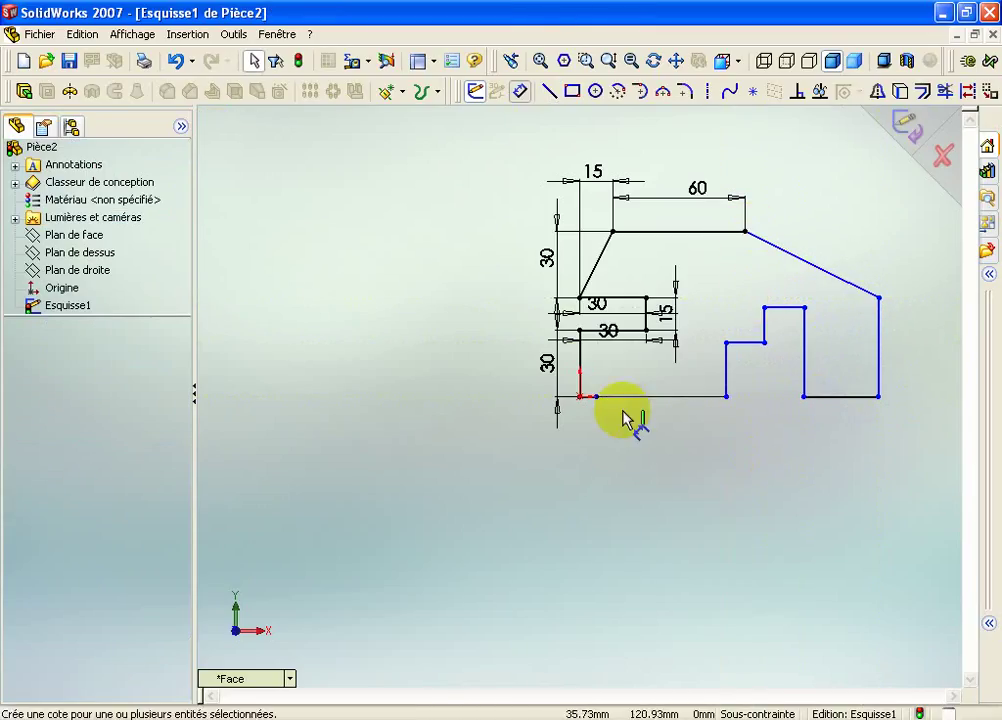
{"action": "left_click", "coordinate": [636, 398]}
{"action": "left_click", "coordinate": [646, 452]}
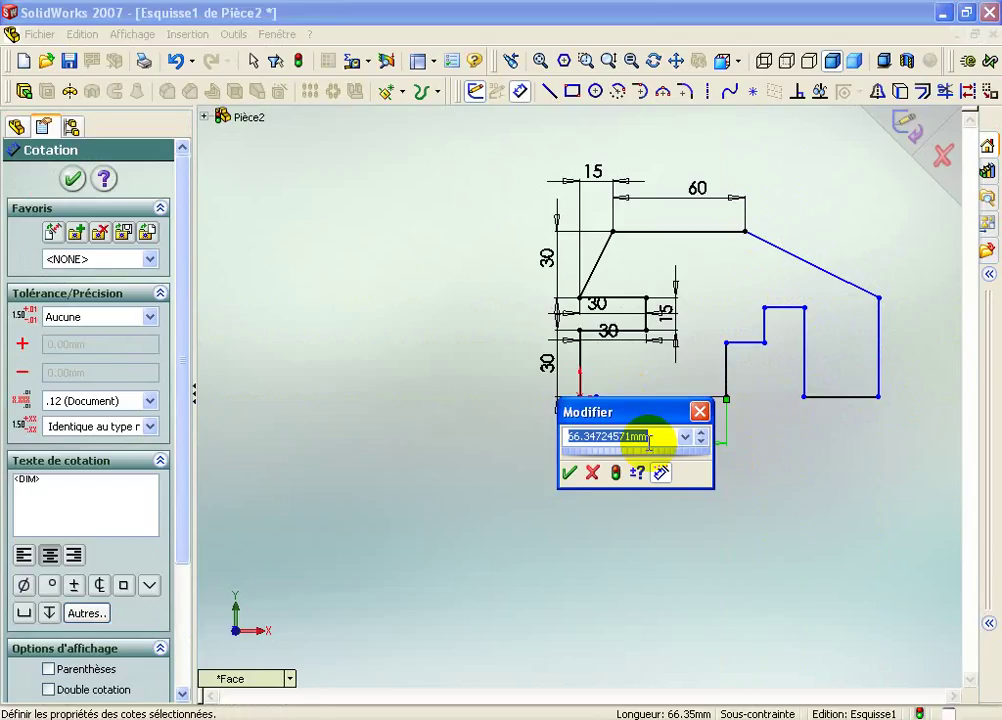
{"action": "type", "text": "45"}
{"action": "key", "text": "Return"}
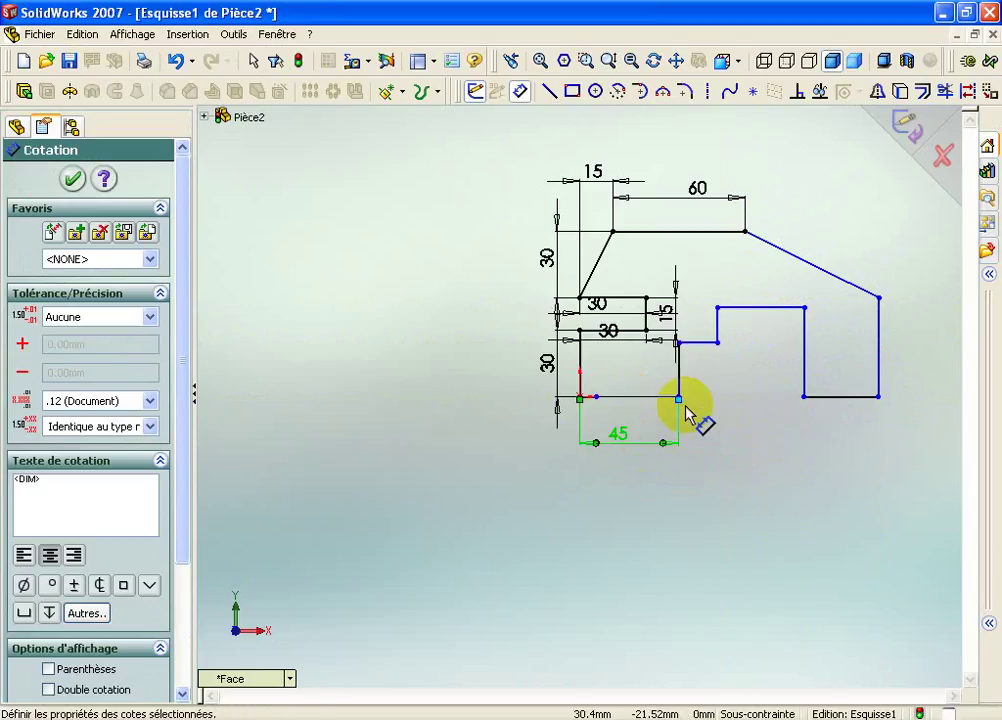
{"action": "left_click", "coordinate": [686, 378]}
{"action": "left_click", "coordinate": [690, 390]}
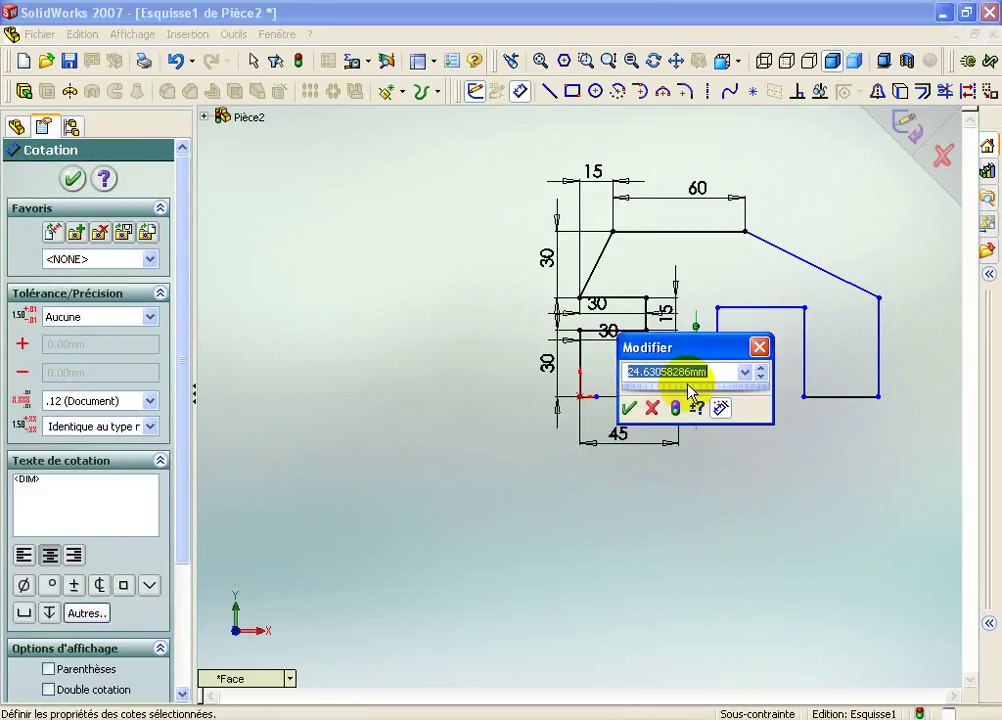
{"action": "type", "text": "5"}
{"action": "key", "text": "Return"}
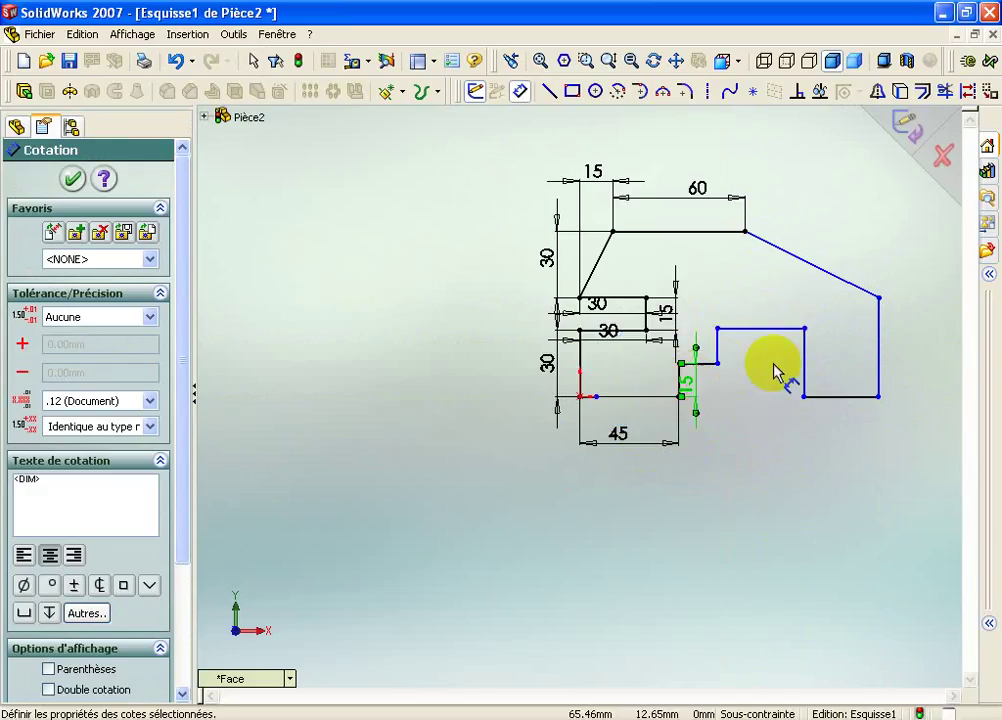
Dimension the right notch: 30 vertical, 15 bottom horizontal and 15 upper horizontal
{"action": "left_click", "coordinate": [806, 366]}
{"action": "left_click", "coordinate": [830, 358]}
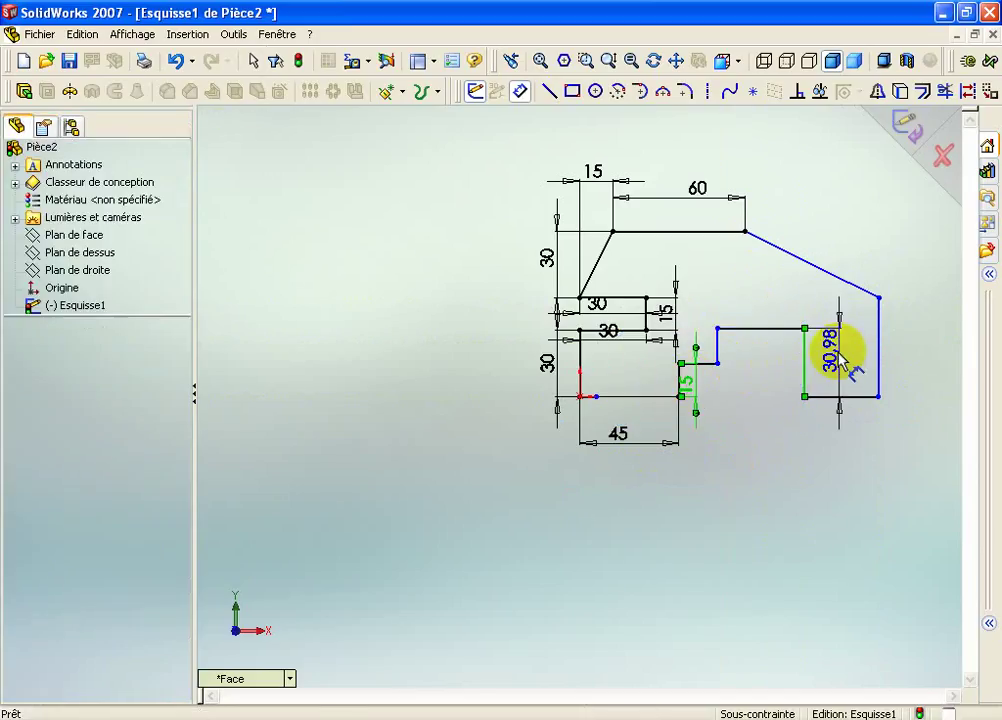
{"action": "type", "text": "30"}
{"action": "key", "text": "Return"}
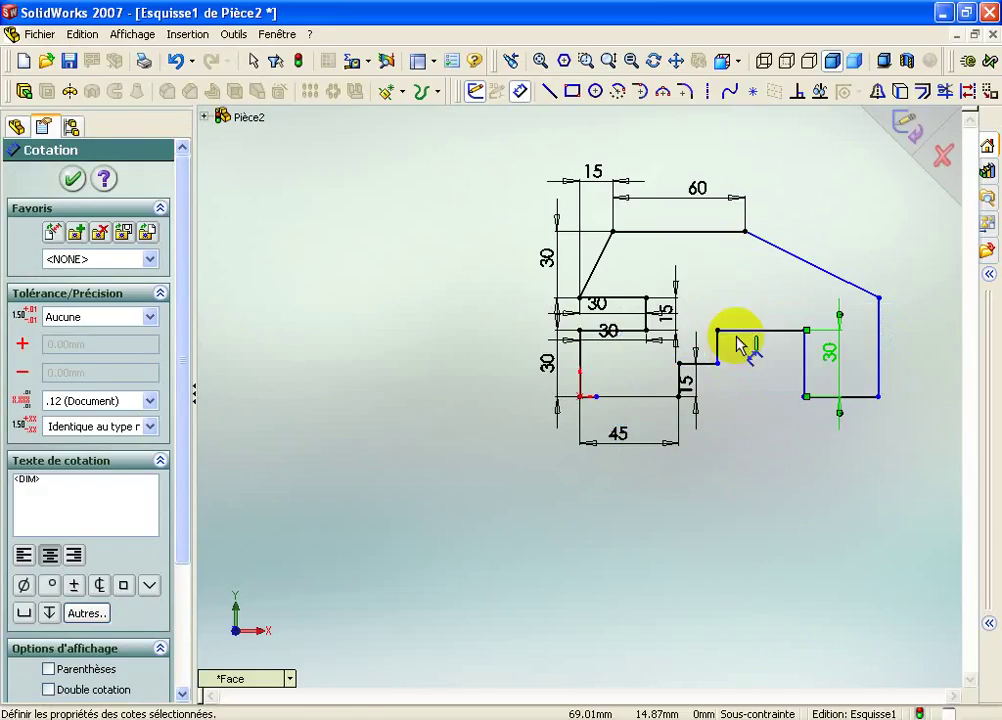
{"action": "left_click", "coordinate": [850, 397]}
{"action": "left_click", "coordinate": [843, 472]}
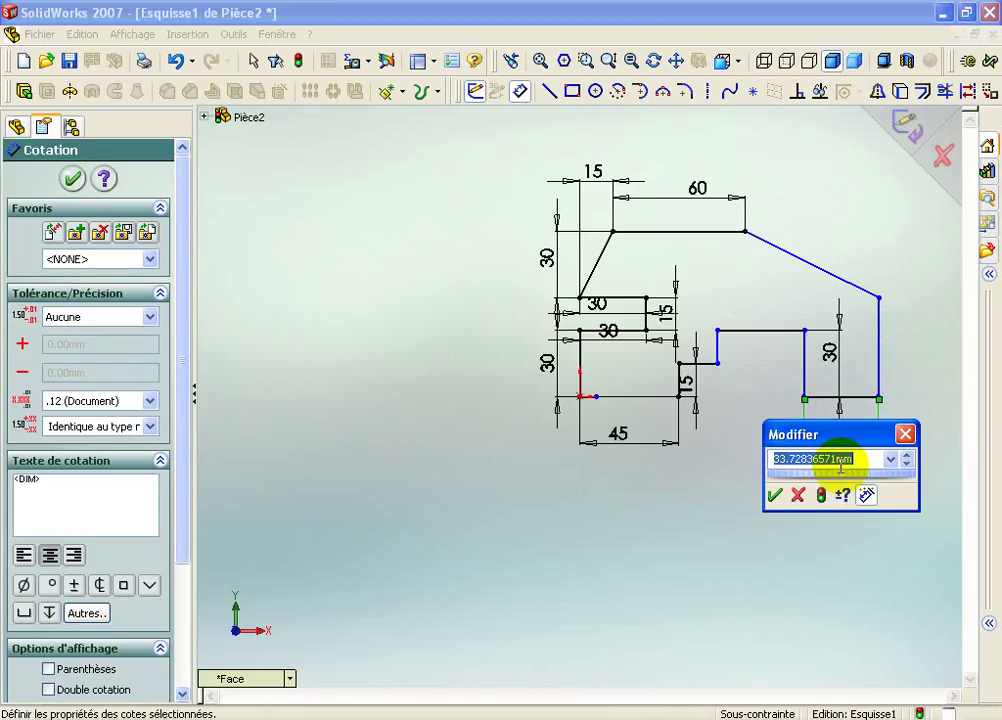
{"action": "type", "text": "15"}
{"action": "key", "text": "Return"}
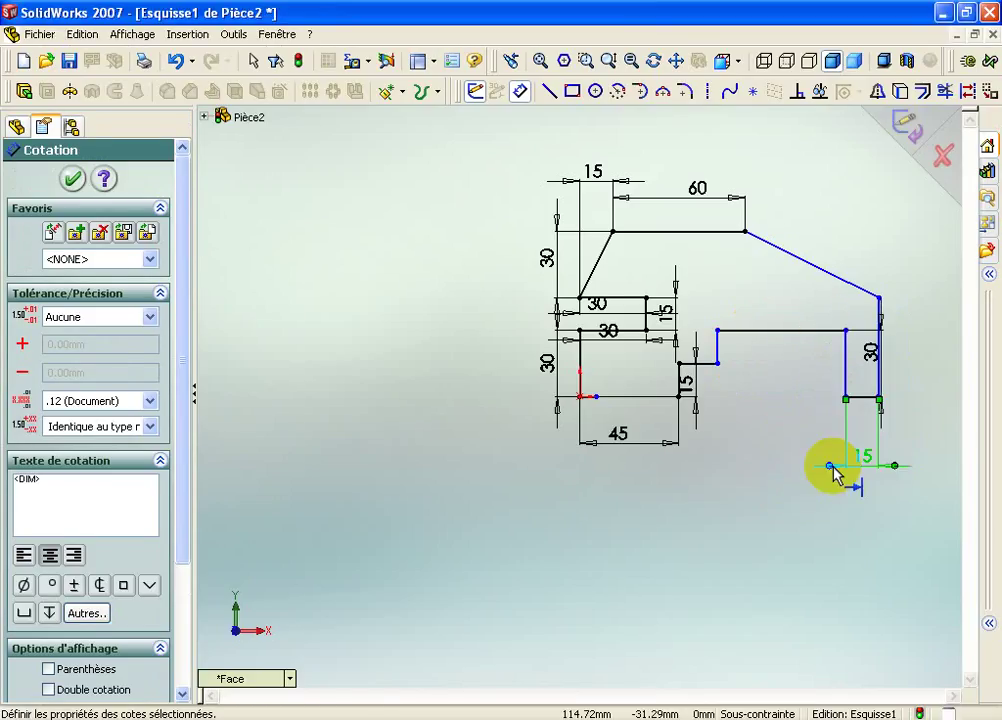
{"action": "left_click", "coordinate": [777, 331]}
{"action": "left_click", "coordinate": [773, 310]}
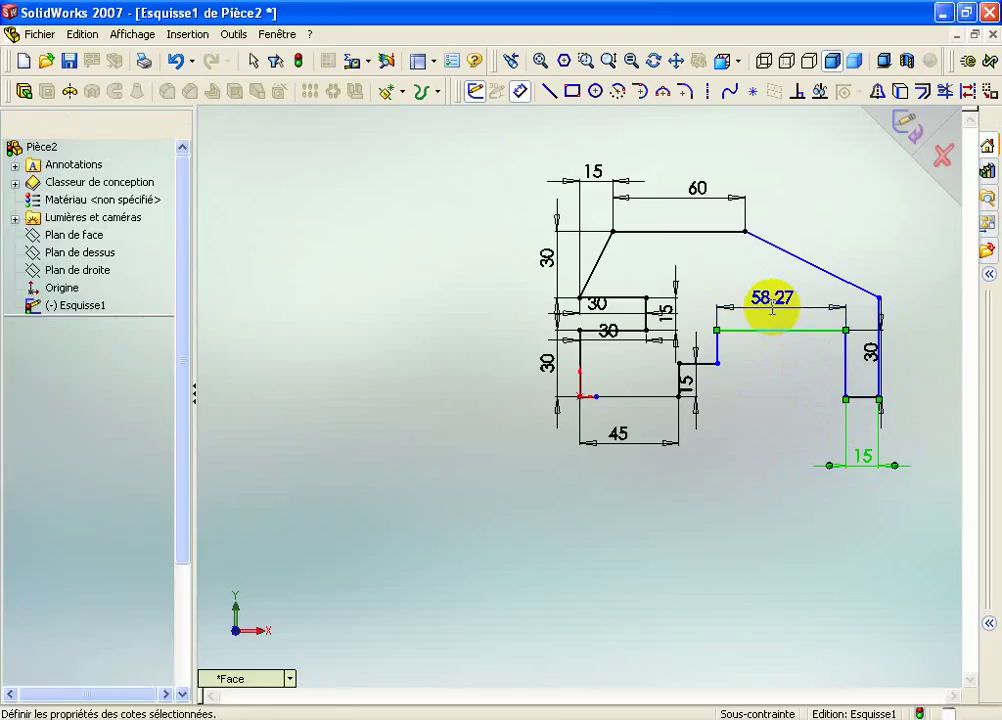
{"action": "type", "text": "15"}
{"action": "key", "text": "Return"}
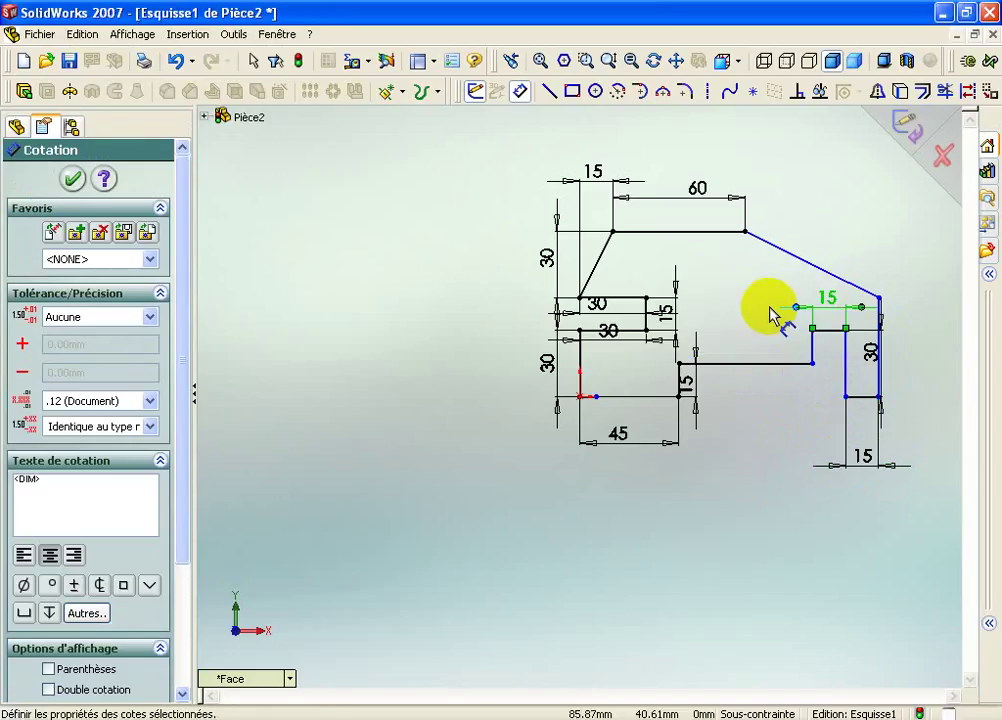
{"action": "left_click", "coordinate": [767, 372]}
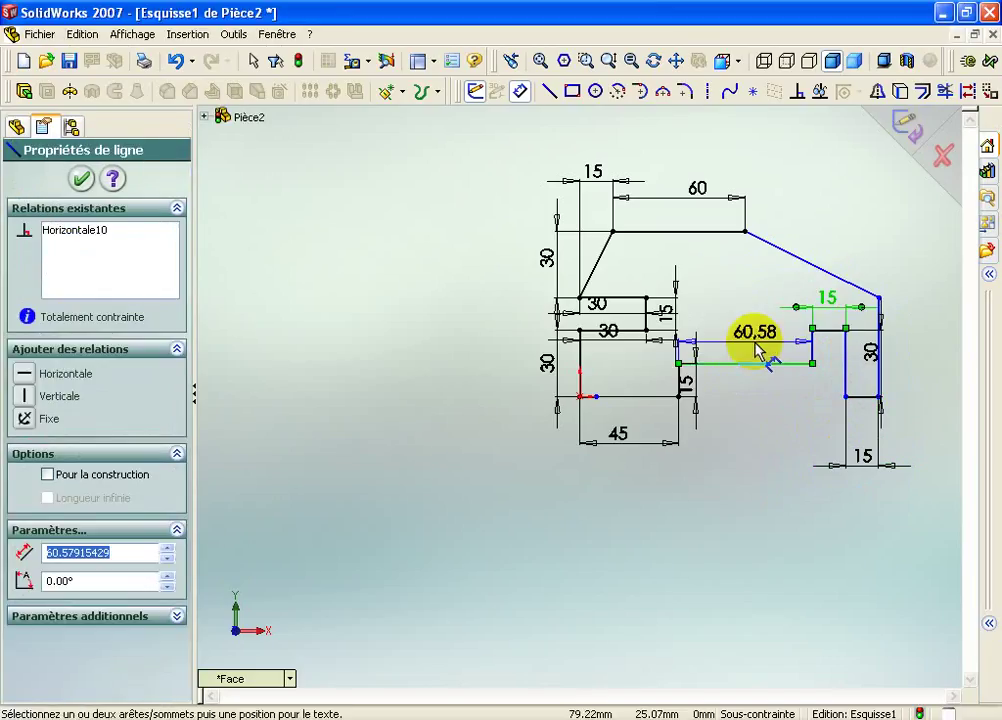
{"action": "key", "text": "Escape"}
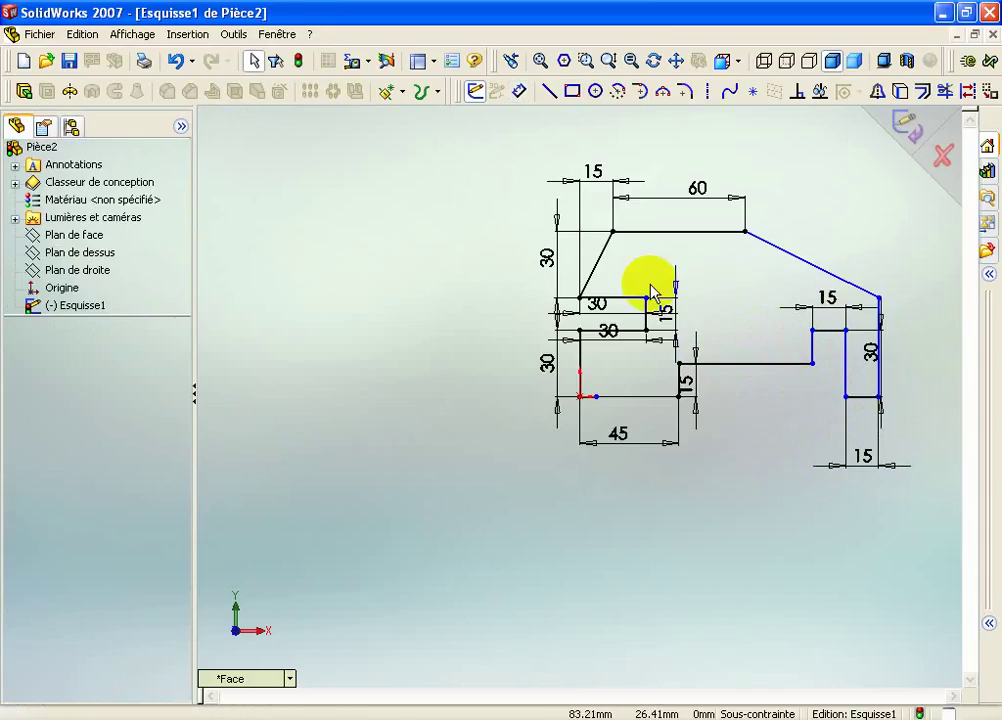
{"action": "left_click", "coordinate": [519, 91]}
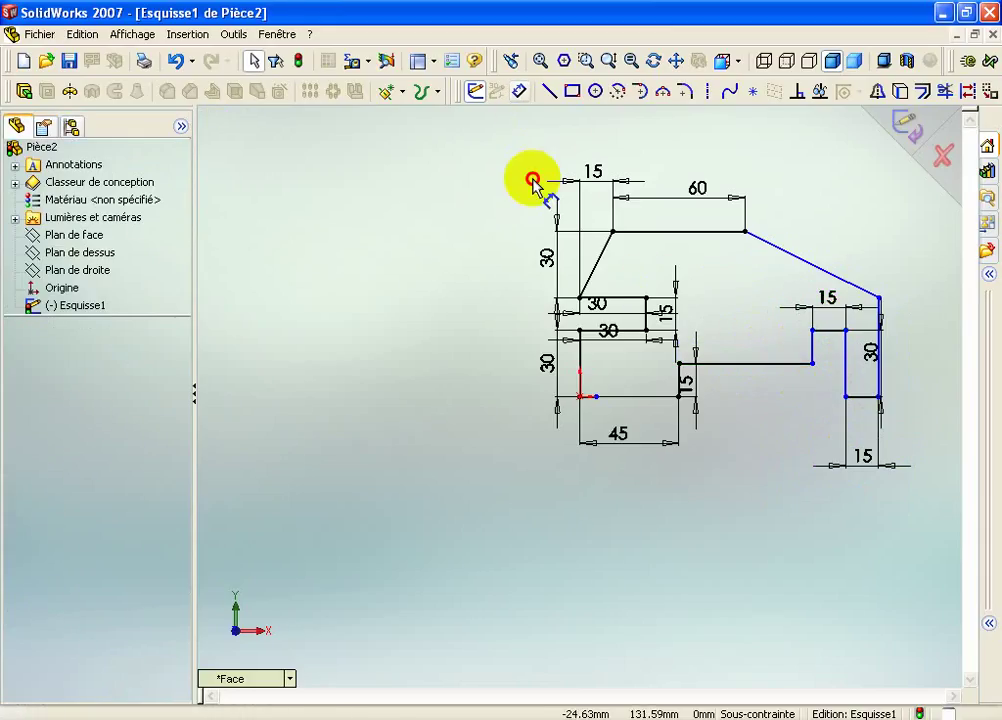
Set a 30 horizontal distance between two bottom points and a 30 height on the slanted edge
{"action": "left_click", "coordinate": [677, 397]}
{"action": "left_click", "coordinate": [845, 398]}
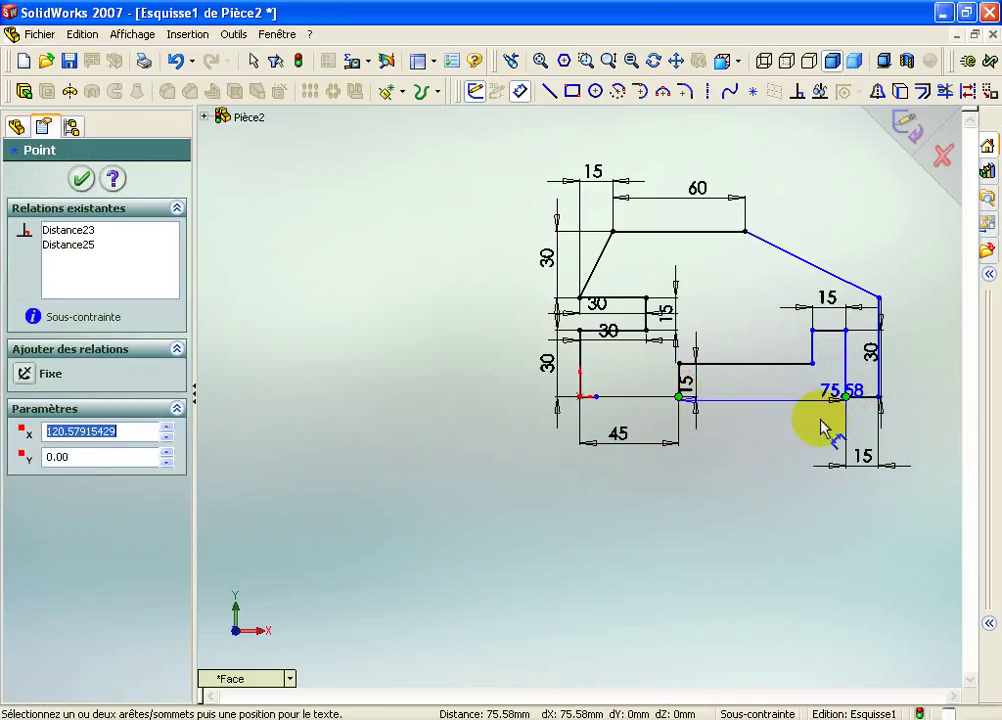
{"action": "left_click", "coordinate": [800, 425]}
{"action": "type", "text": "30"}
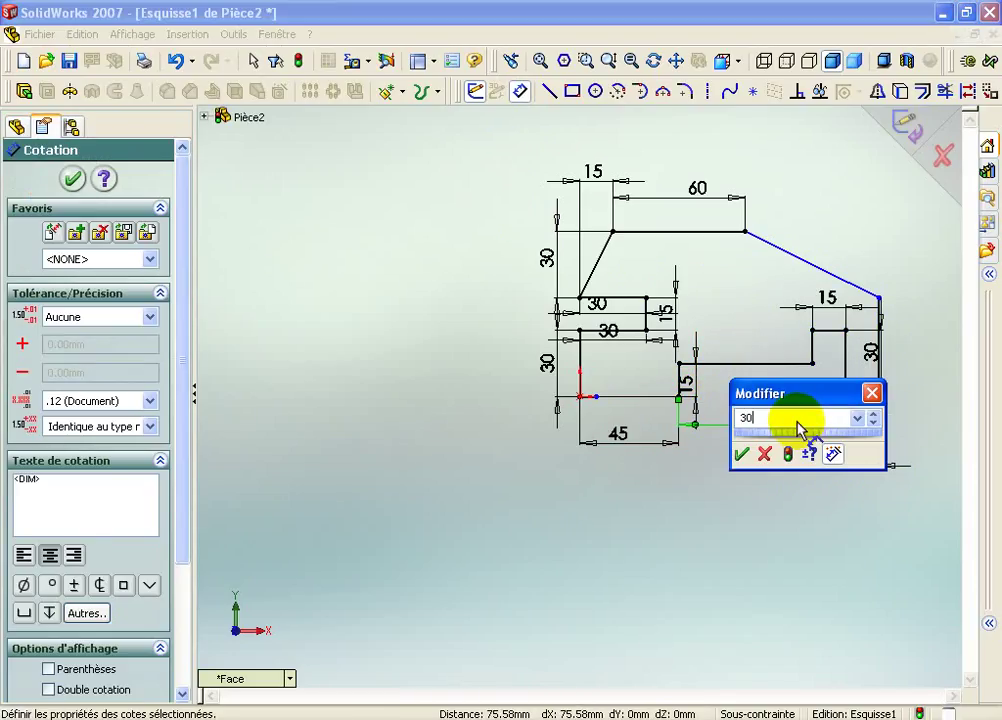
{"action": "key", "text": "Return"}
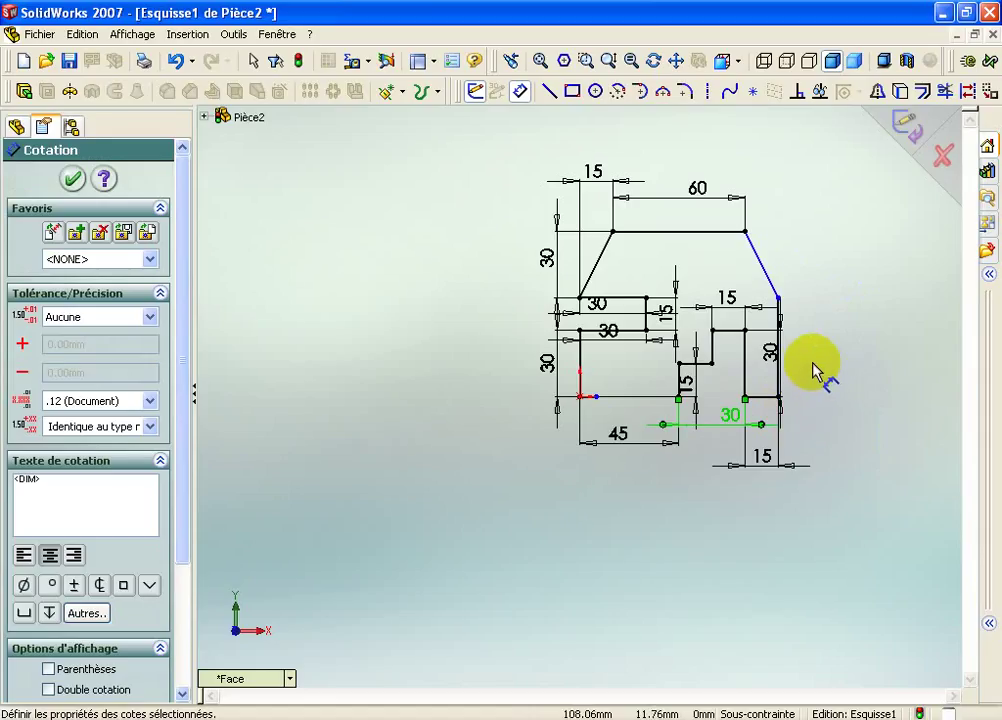
{"action": "left_click", "coordinate": [795, 270]}
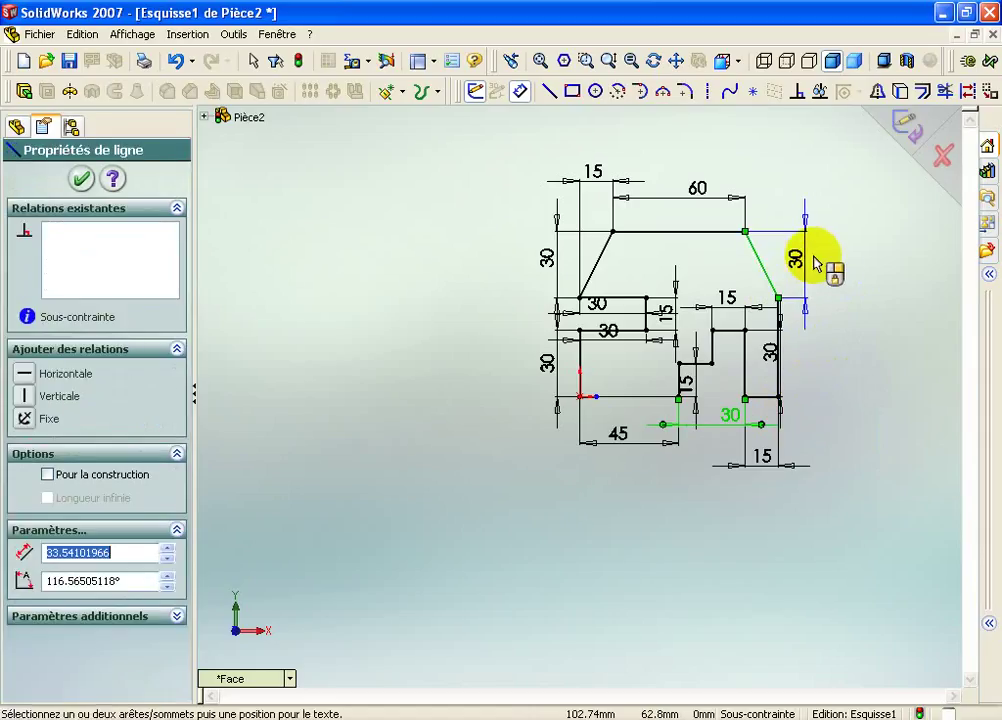
{"action": "left_click", "coordinate": [826, 263]}
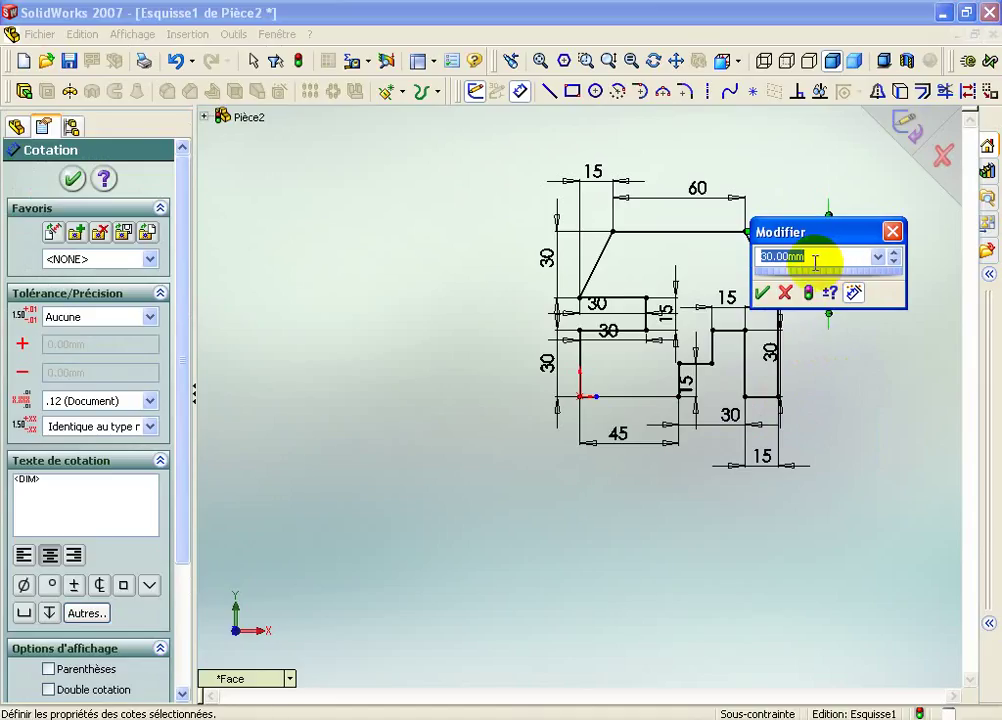
{"action": "key", "text": "Return"}
{"action": "left_click", "coordinate": [828, 277]}
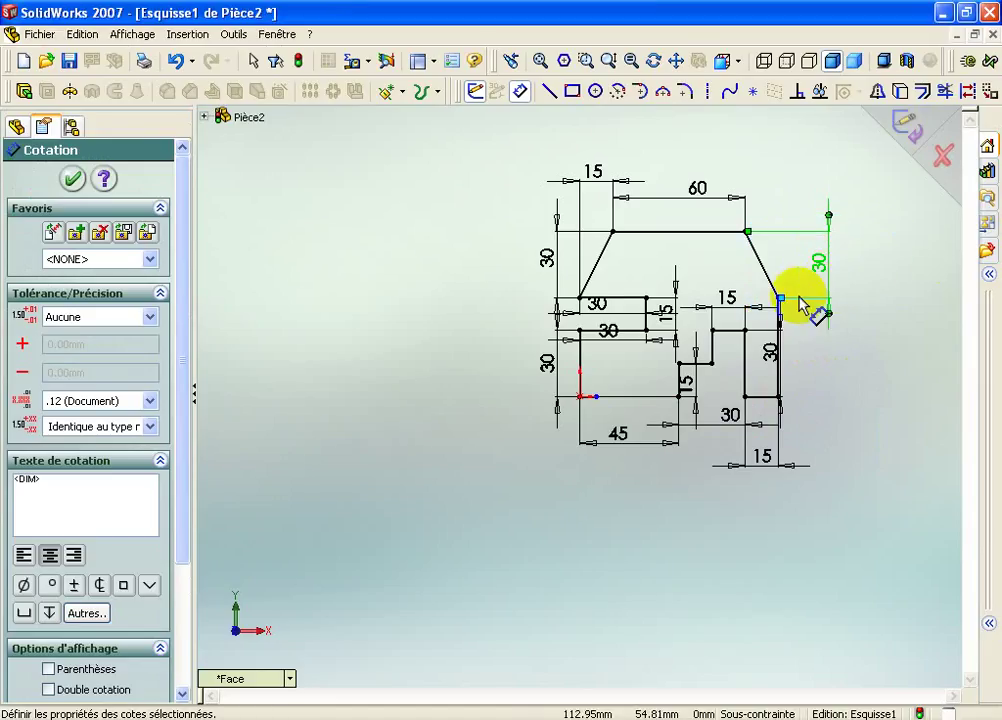
{"action": "key", "text": "Escape"}
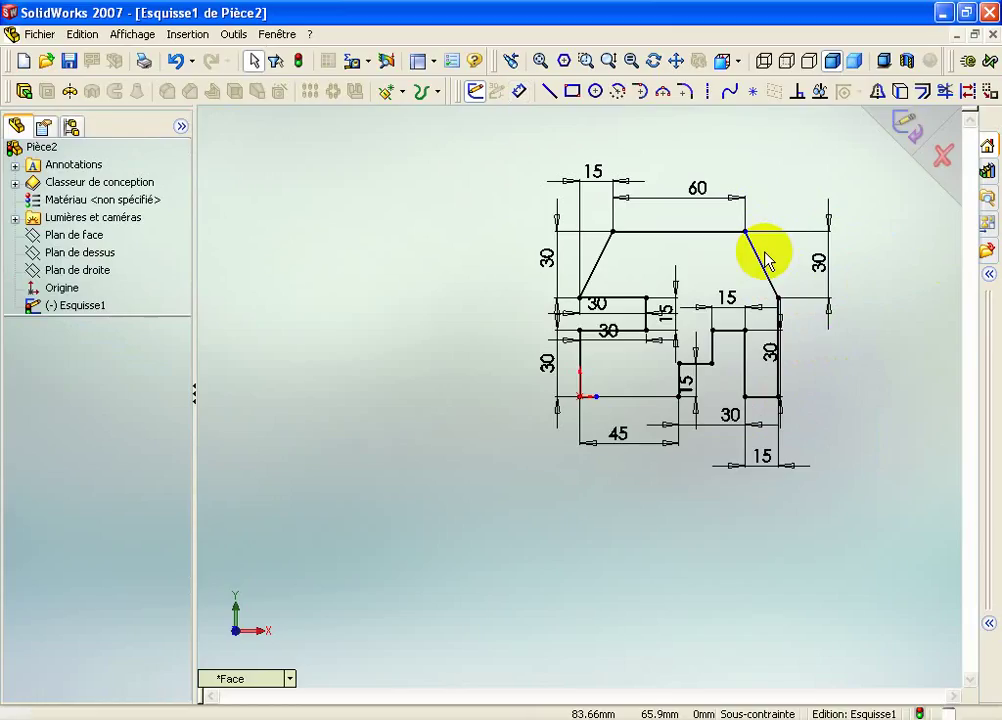
Add a 15 horizontal dimension on the slanted right edge
{"action": "left_click", "coordinate": [520, 92]}
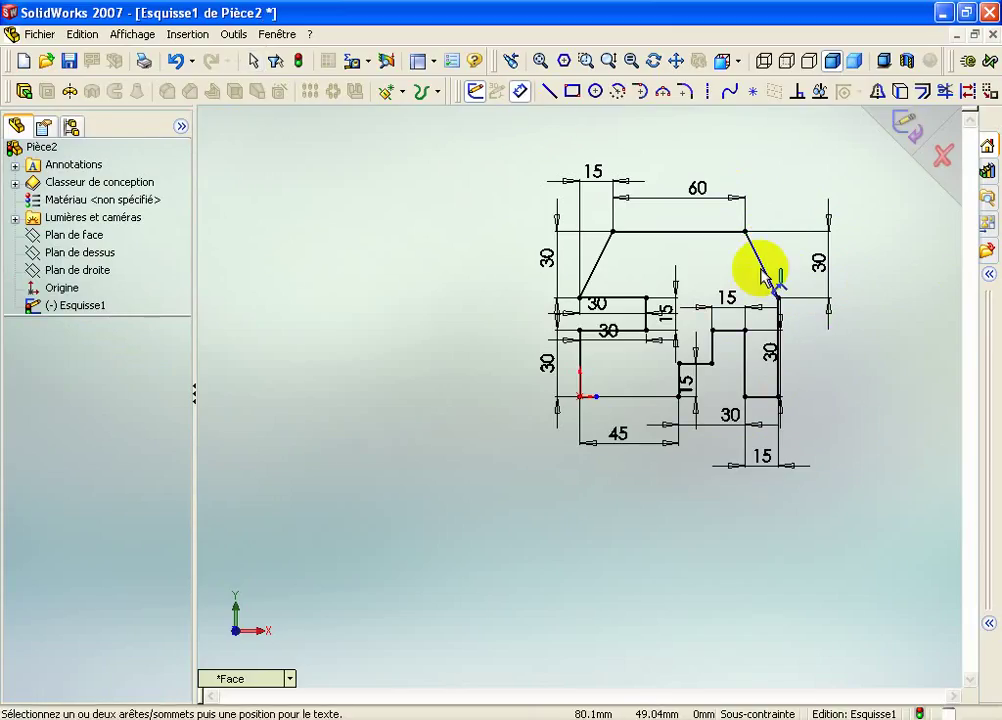
{"action": "left_click", "coordinate": [760, 268]}
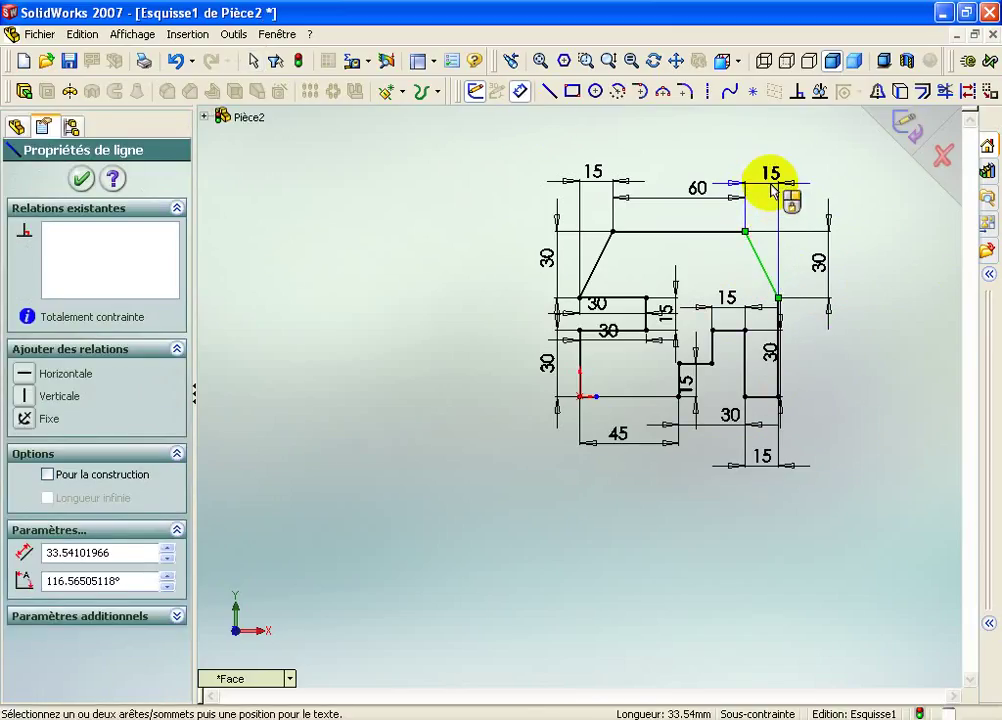
{"action": "left_click", "coordinate": [772, 180]}
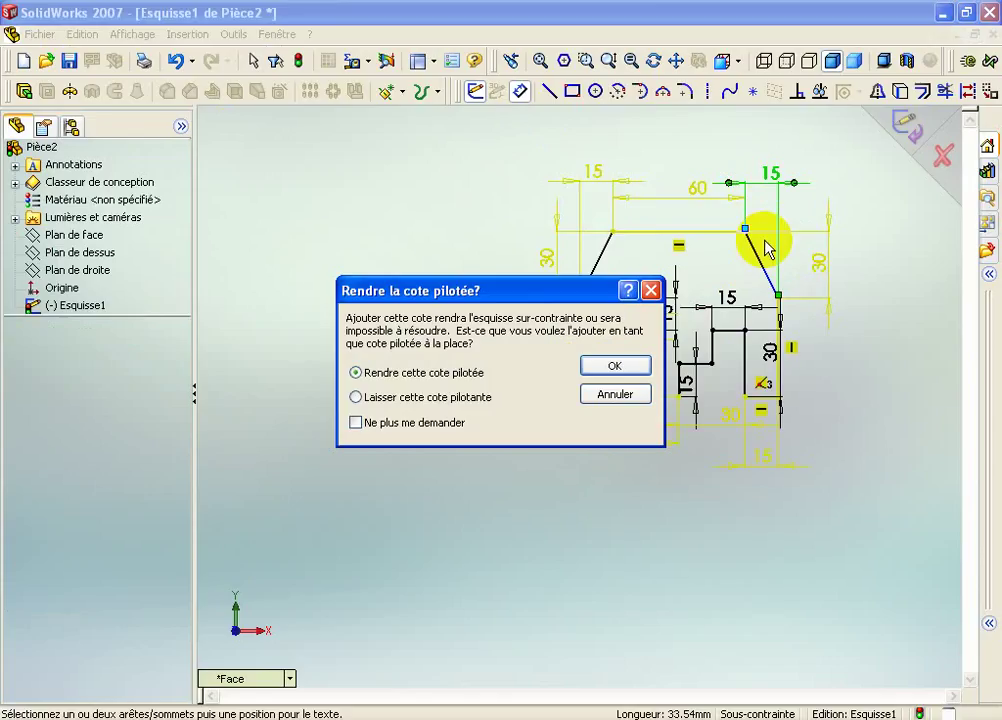
Discard the redundant 15 dimension and acknowledge the SolidWorks message
{"action": "left_click", "coordinate": [656, 294]}
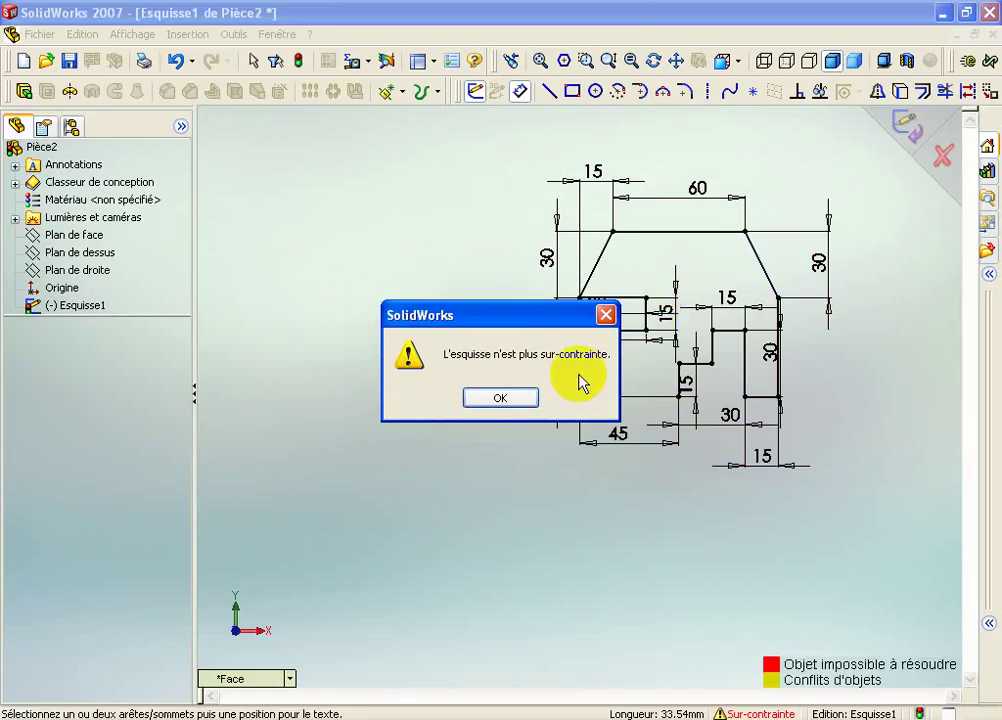
{"action": "left_click", "coordinate": [505, 397]}
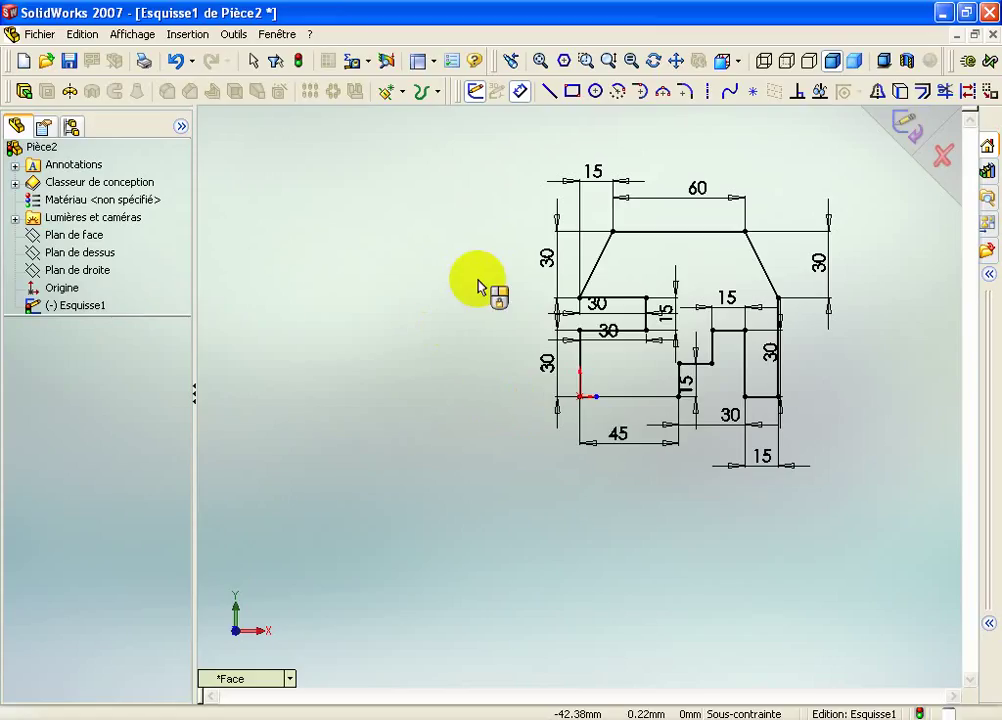
Leave dimensioning and start an Extruded Boss/Base, dragging the preview depth out to about 128 mm
{"action": "key", "text": "Escape"}
{"action": "left_click", "coordinate": [24, 93]}
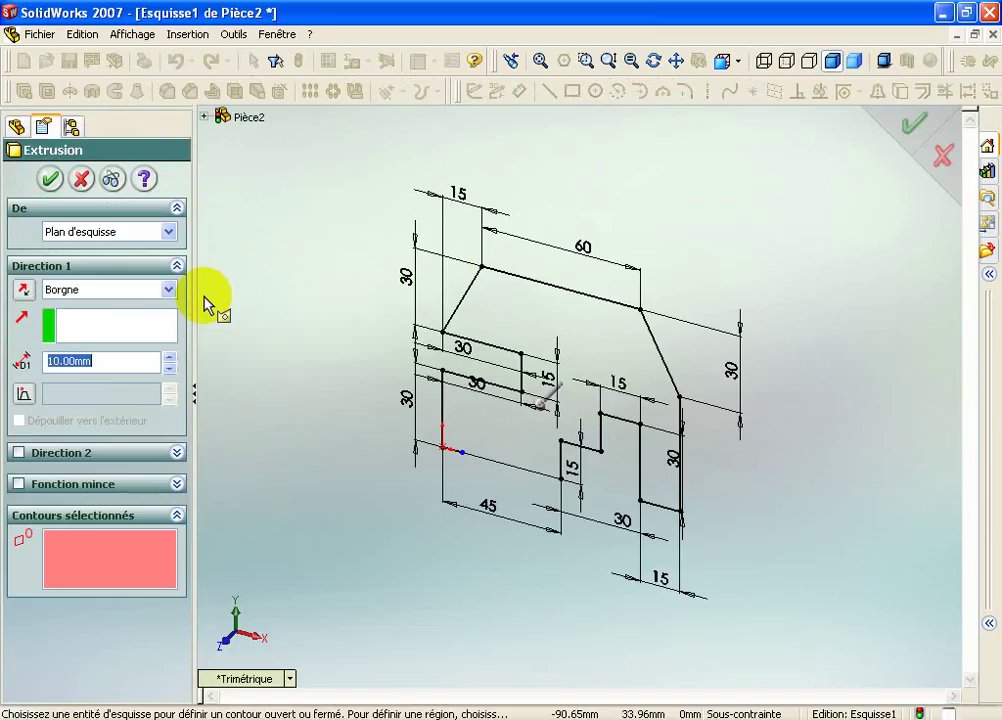
{"action": "left_click", "coordinate": [508, 319]}
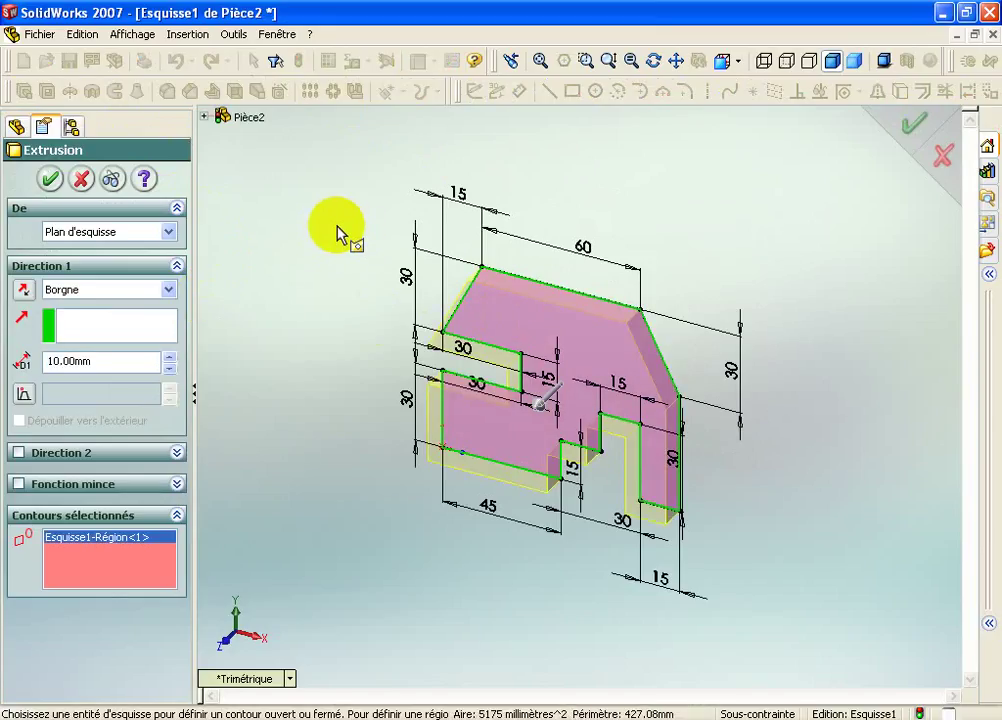
{"action": "left_click", "coordinate": [81, 179]}
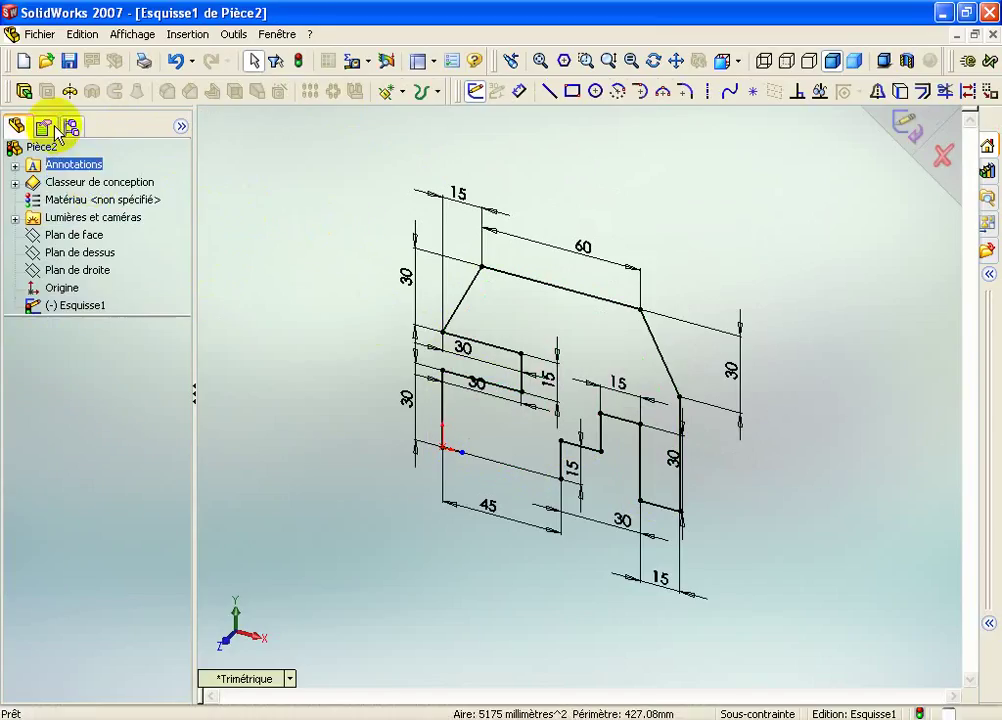
{"action": "left_click", "coordinate": [24, 91]}
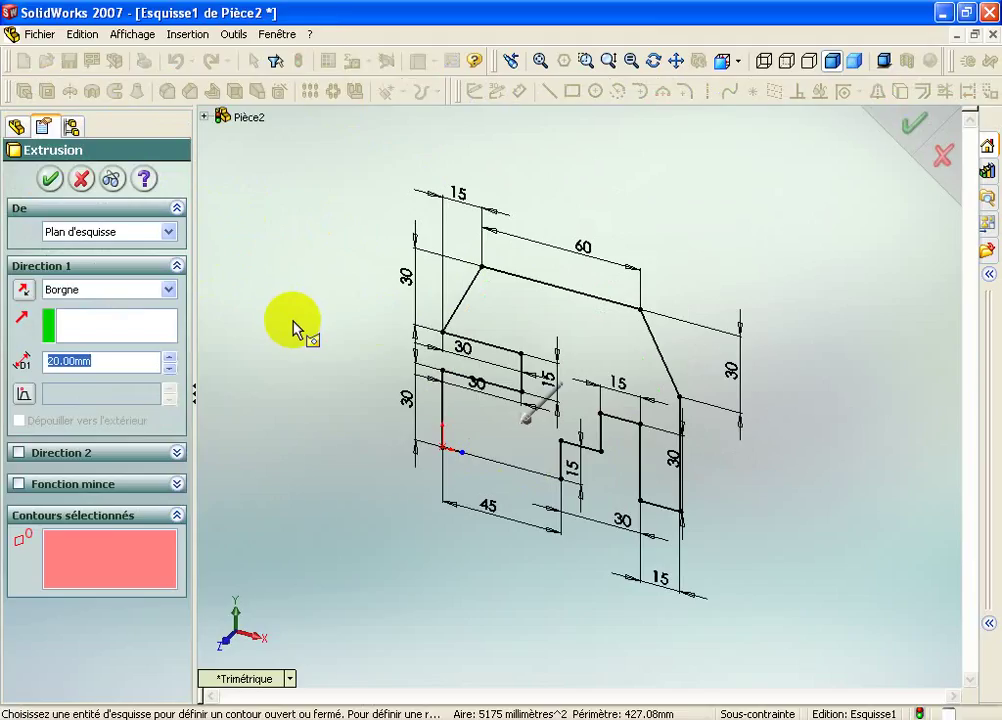
{"action": "left_click_drag", "start_coordinate": [521, 425], "coordinate": [436, 505]}
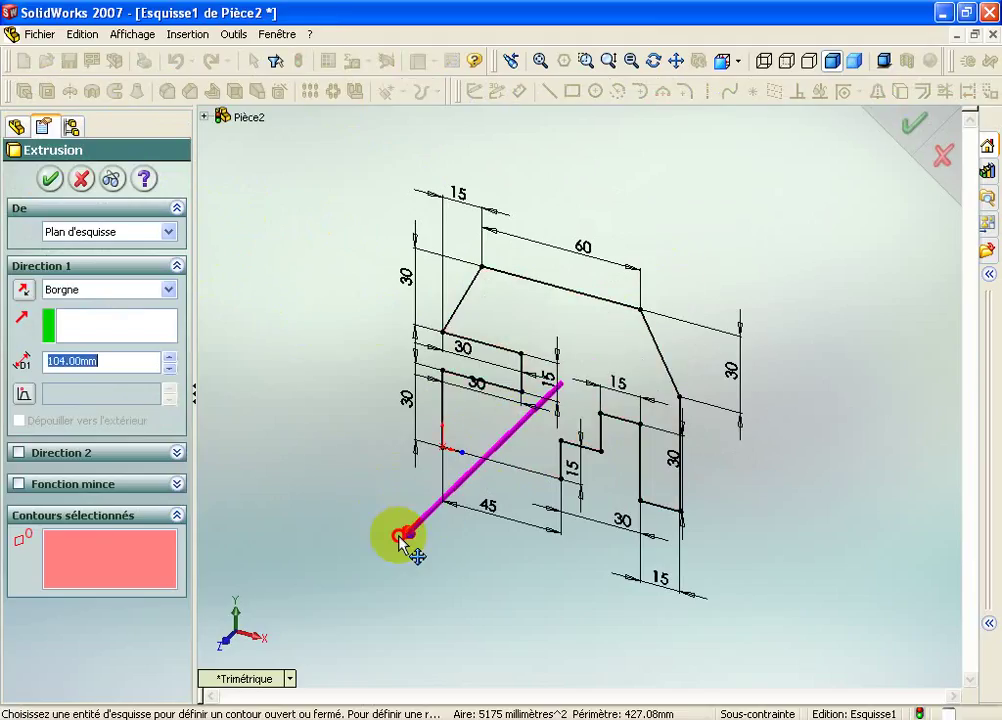
{"action": "left_click_drag", "start_coordinate": [436, 505], "coordinate": [380, 563]}
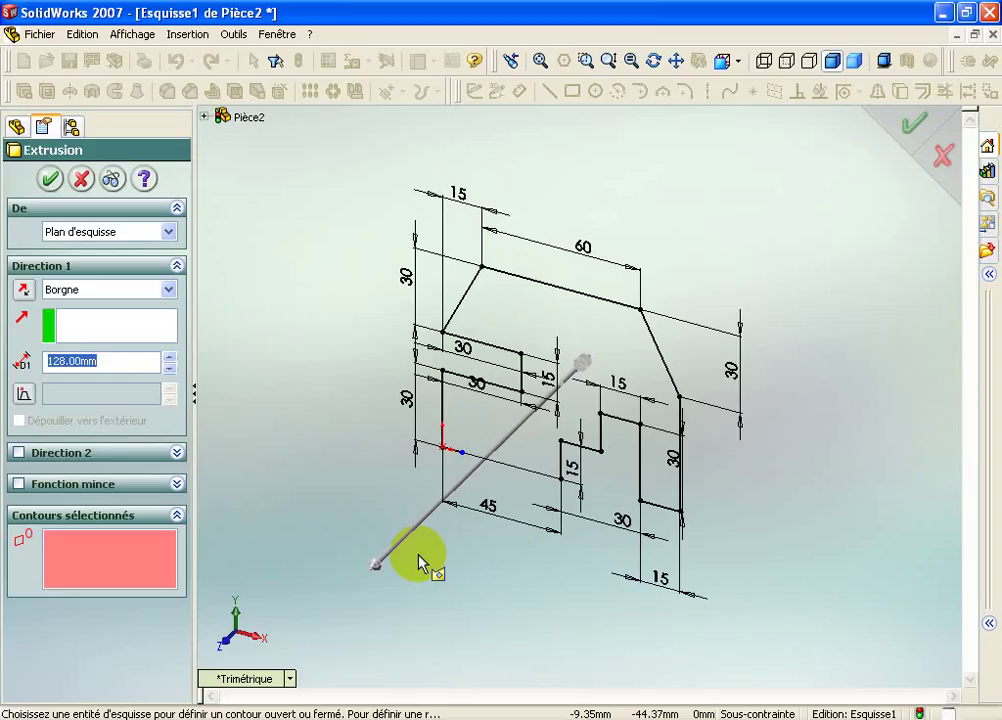
Select the sketch region, set the Direction 1 depth to 20 mm, and create Extrusion1
{"action": "left_click", "coordinate": [507, 310]}
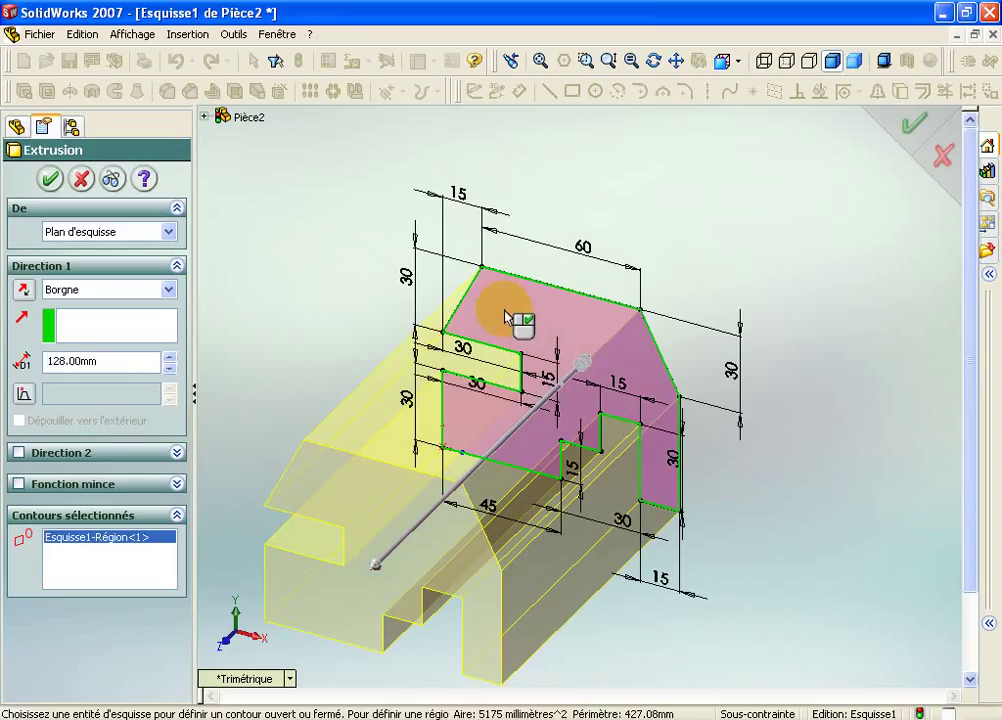
{"action": "double_click", "coordinate": [115, 364]}
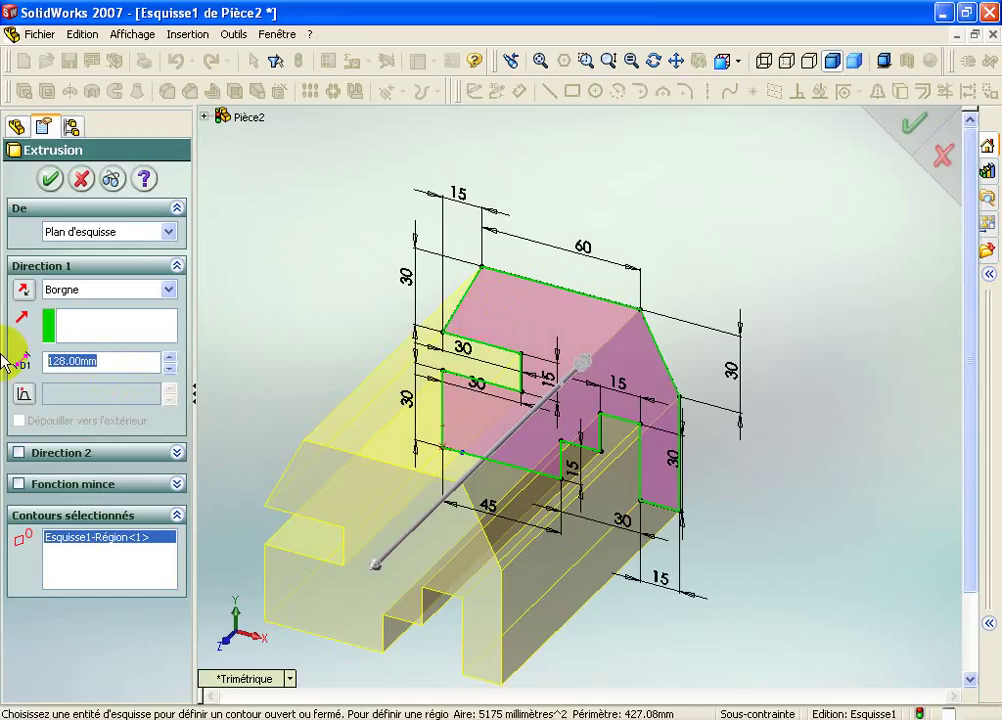
{"action": "type", "text": "20"}
{"action": "key", "text": "Return"}
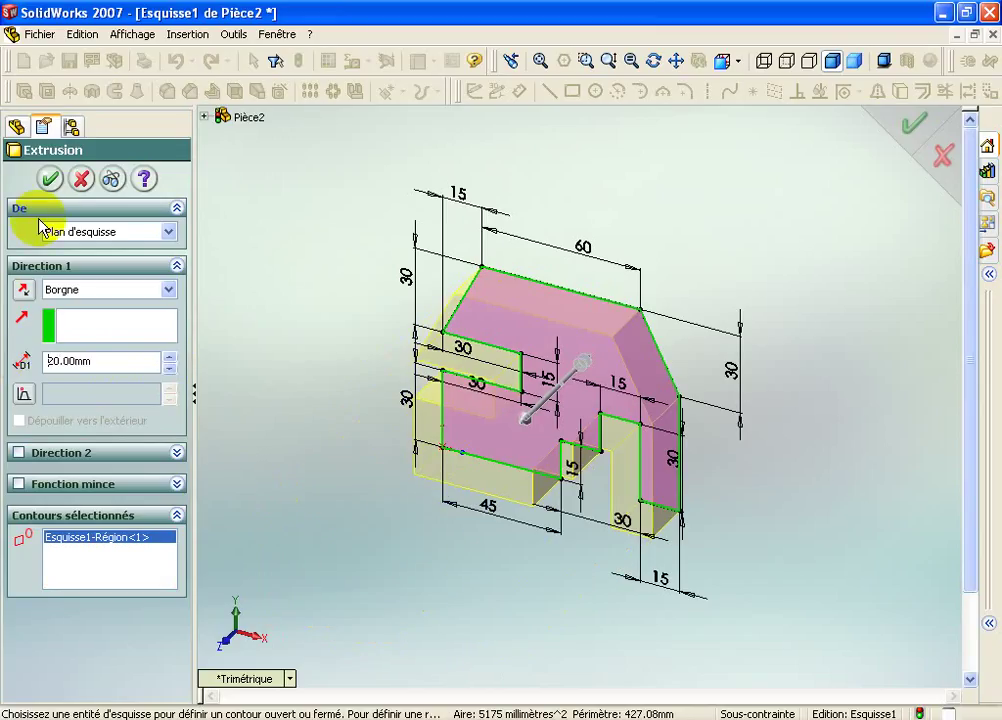
{"action": "left_click", "coordinate": [50, 178]}
{"action": "mouse_move", "coordinate": [455, 462]}
{"action": "middle_mouse_down"}
{"action": "mouse_move", "coordinate": [555, 385]}
{"action": "mouse_move", "coordinate": [526, 456]}
{"action": "mouse_move", "coordinate": [528, 445]}
{"action": "middle_mouse_up"}
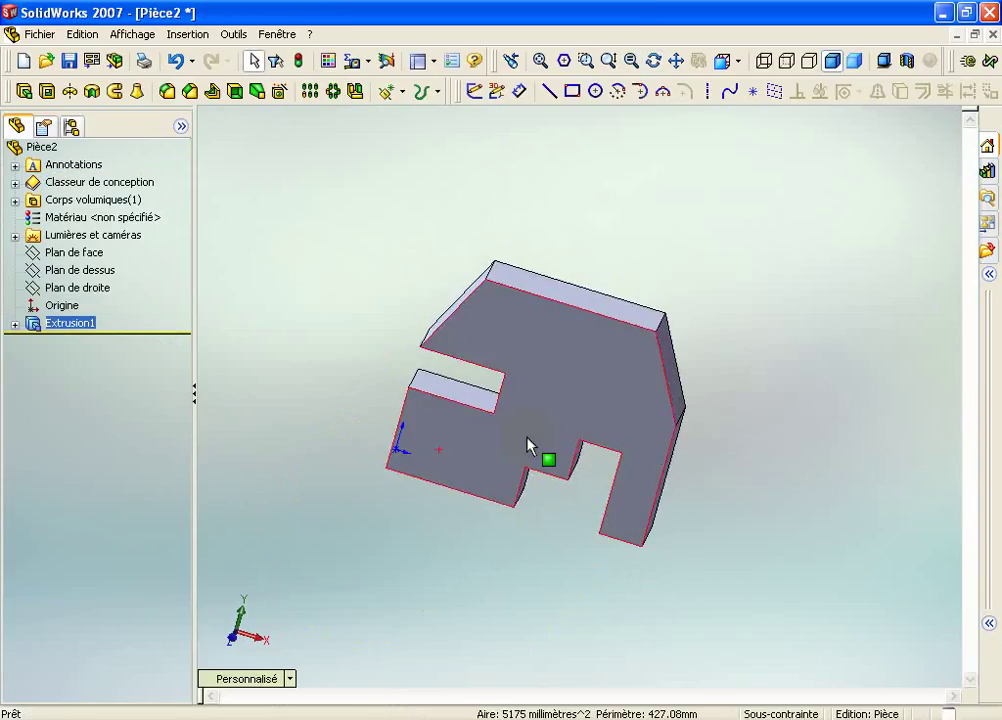